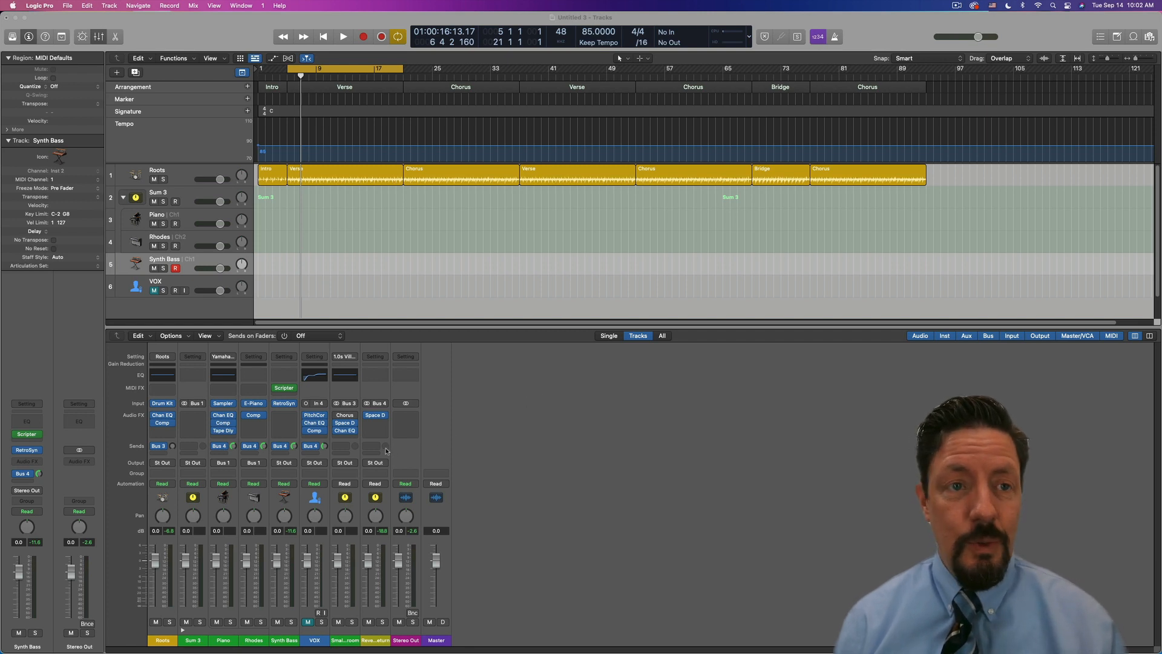
# Open the Environment with the Synth Bass track selected, move the Sequencer Input object slightly upward, and close the window.
pyautogui.click(191, 262)
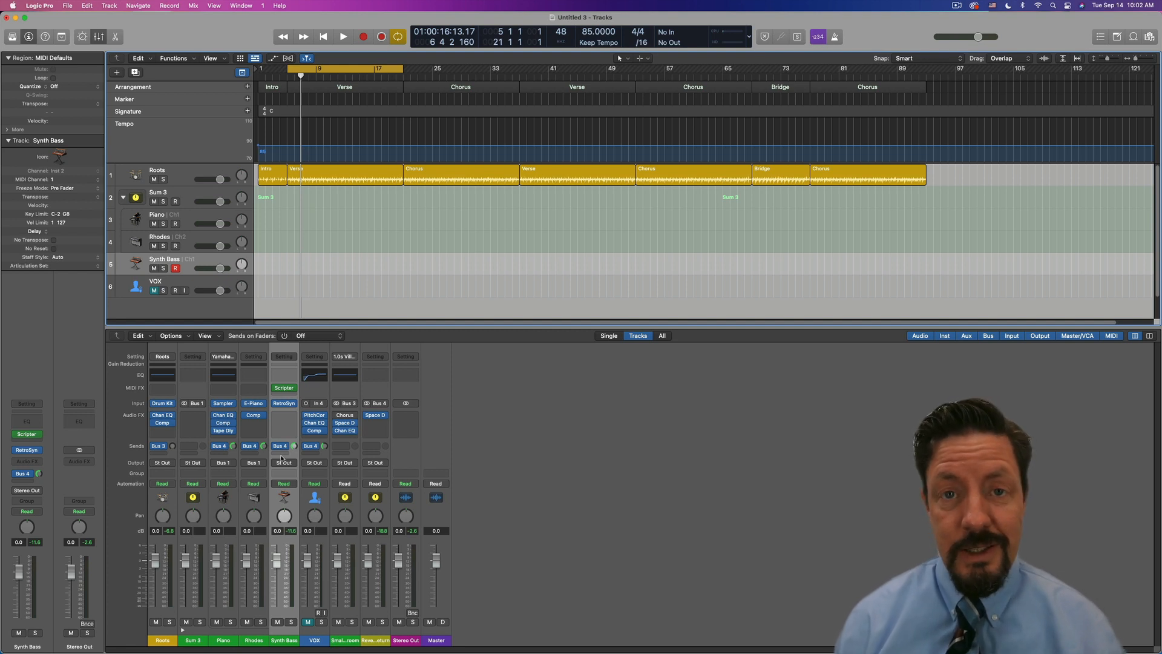
pyautogui.press('super+0')
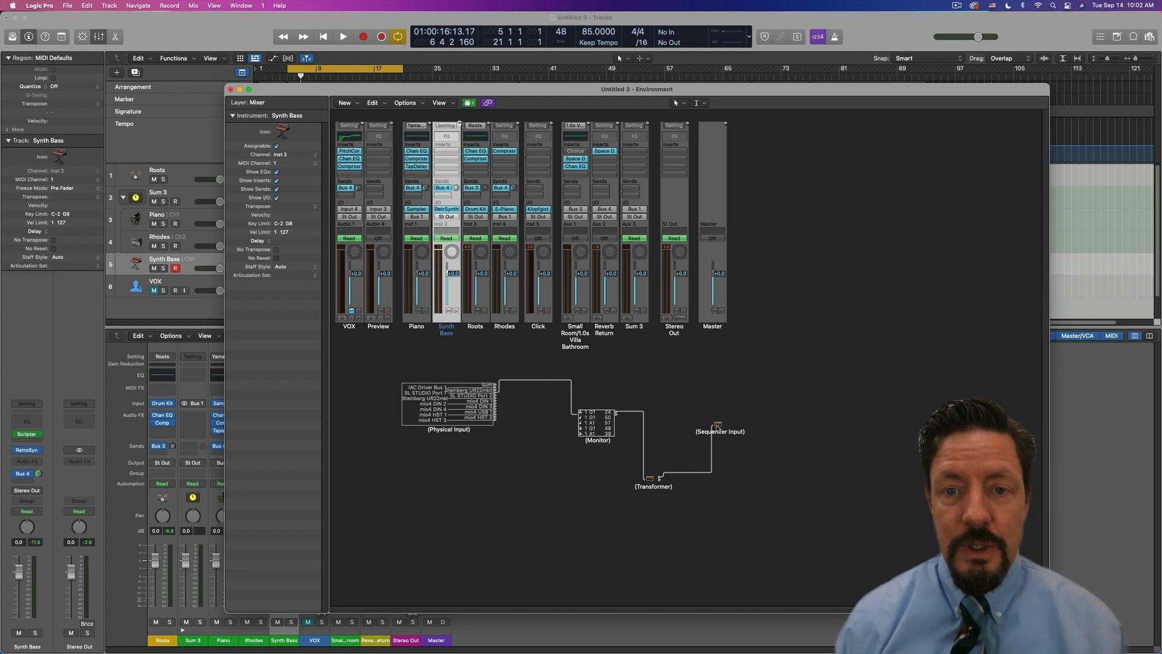
pyautogui.moveTo(718, 426); pyautogui.dragTo(728, 399)
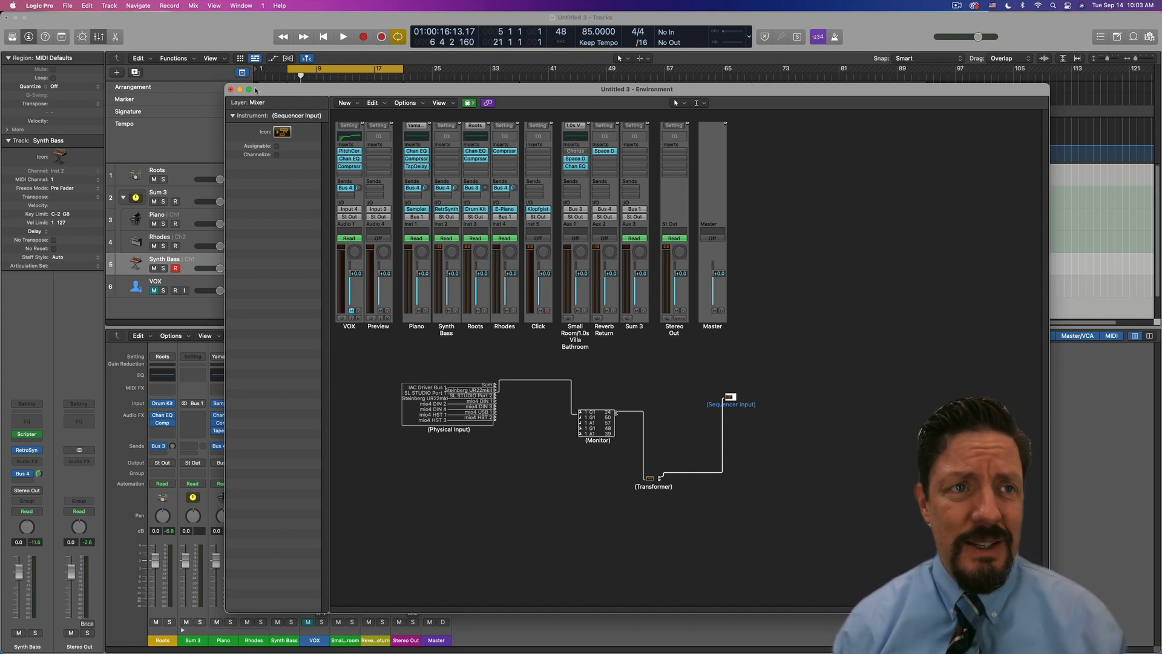
pyautogui.click(231, 89)
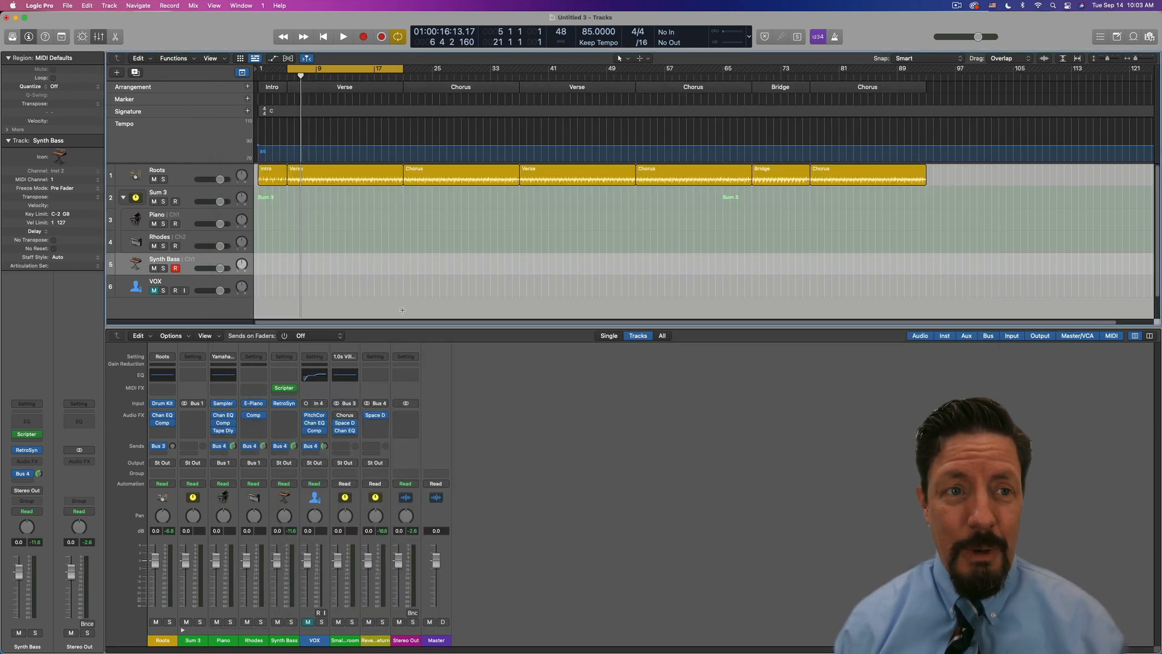
# Open the Scripter plug-in on the Synth Bass track and look through its preset list without changing the Channel Filter script.
pyautogui.click(189, 262)
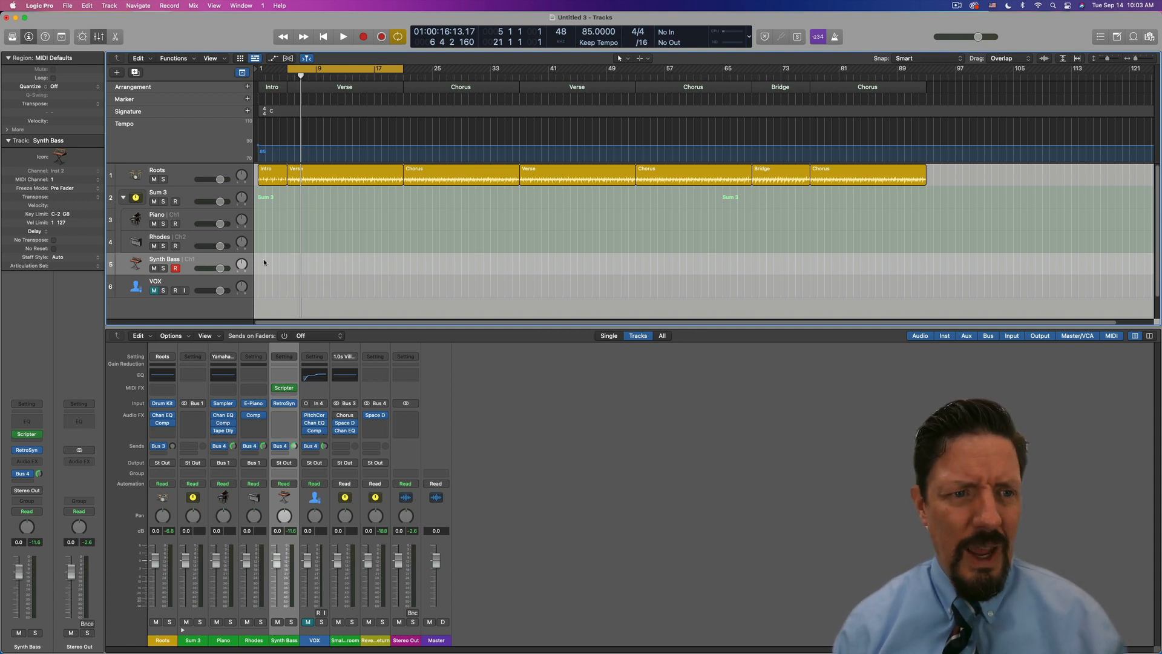
pyautogui.click(287, 389)
pyautogui.click(287, 389)
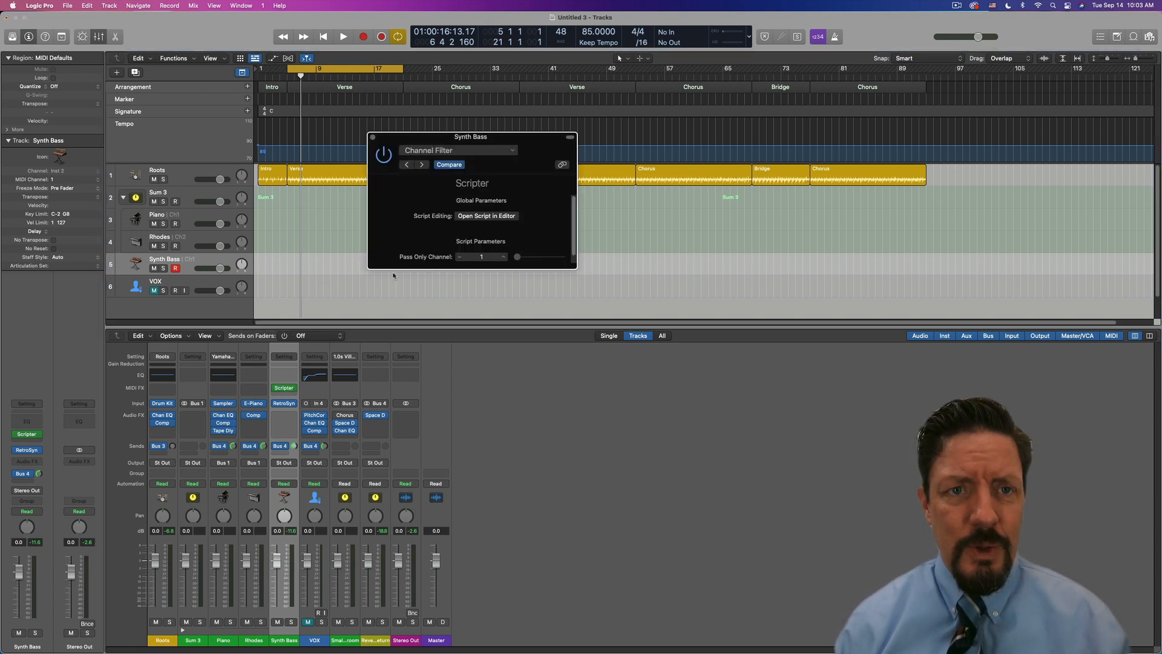
pyautogui.click(470, 151)
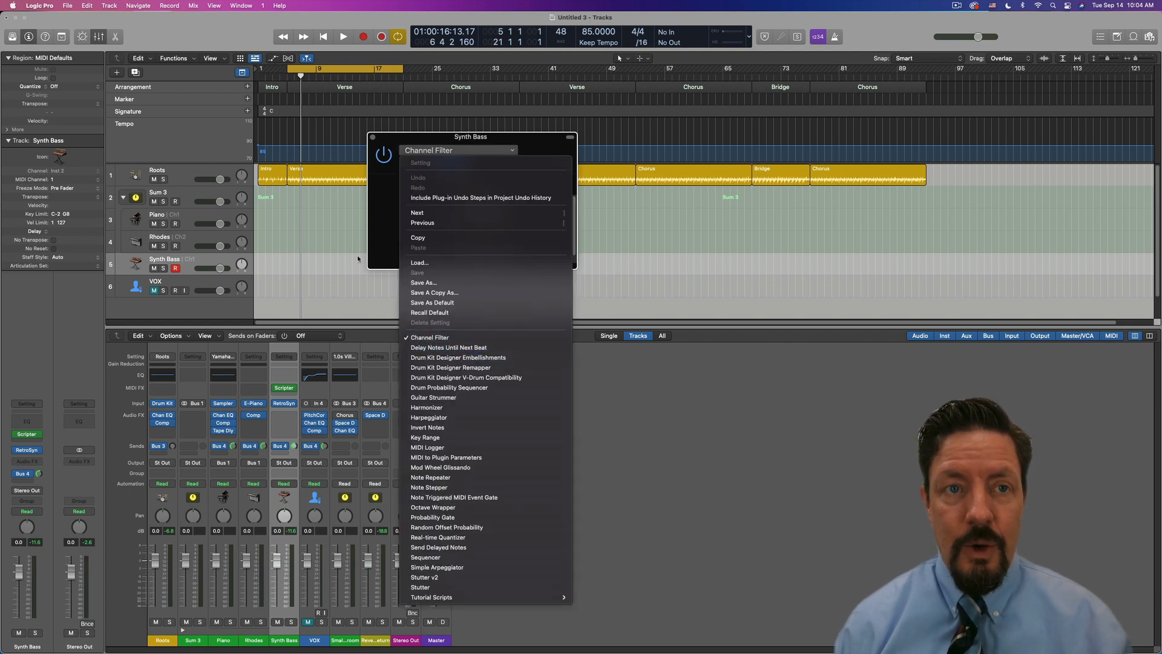
pyautogui.click(381, 192)
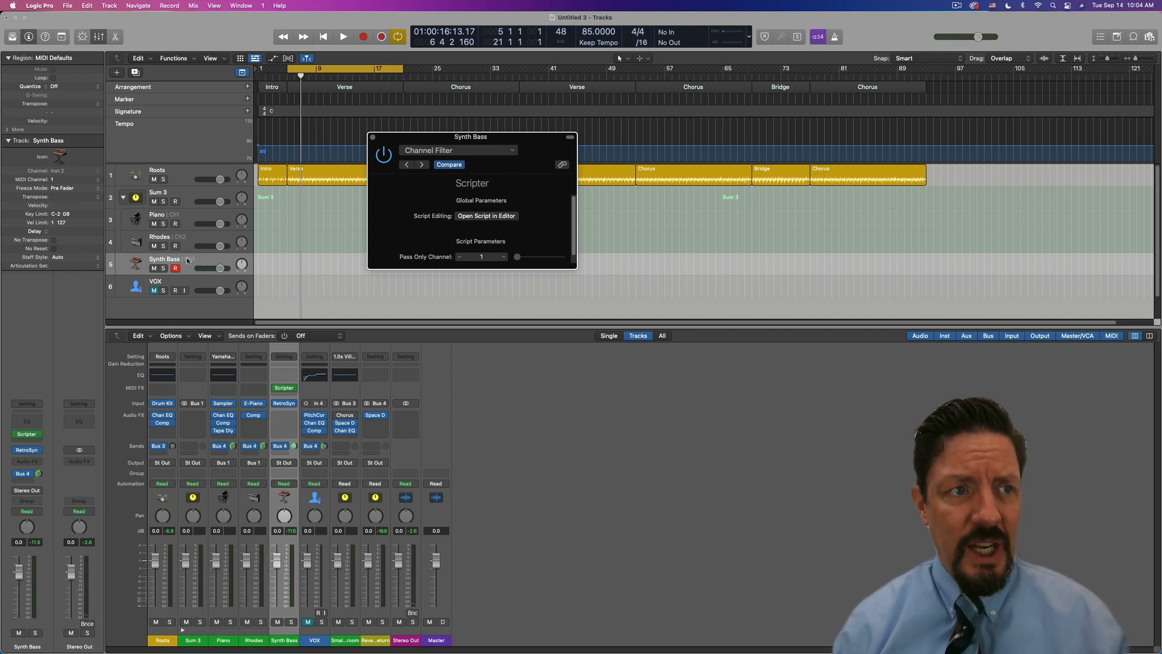
# Set the Synth Bass track's MIDI channel to 2 and inspect the incoming notes in the Environment's Monitor object.
pyautogui.click(53, 180)
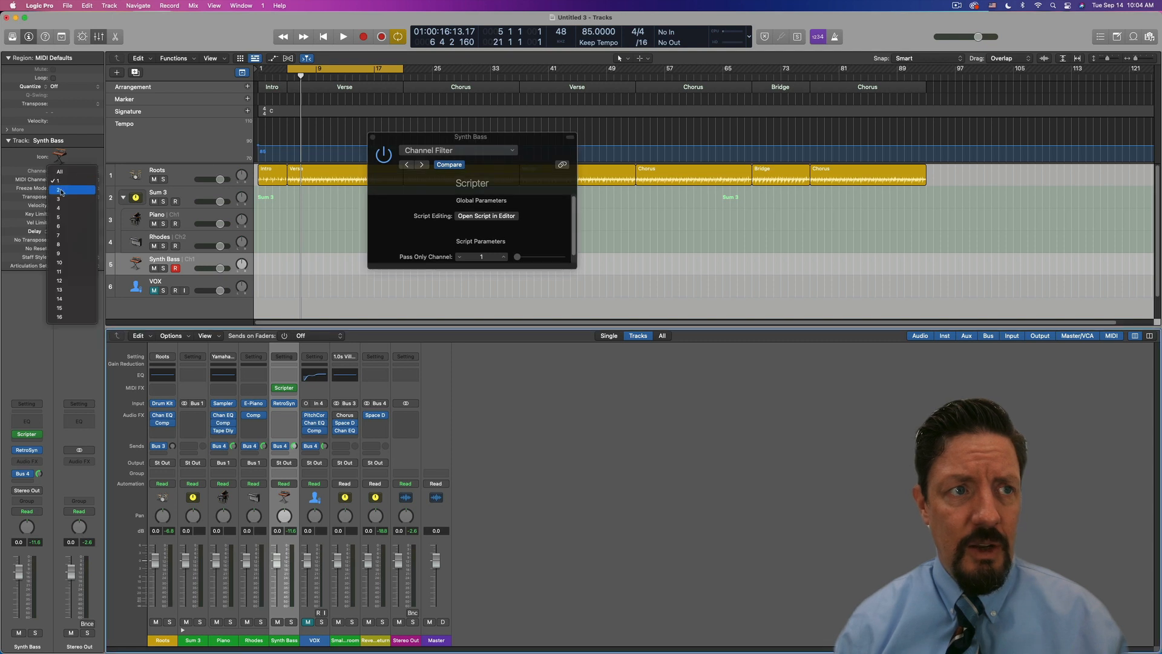
pyautogui.click(61, 191)
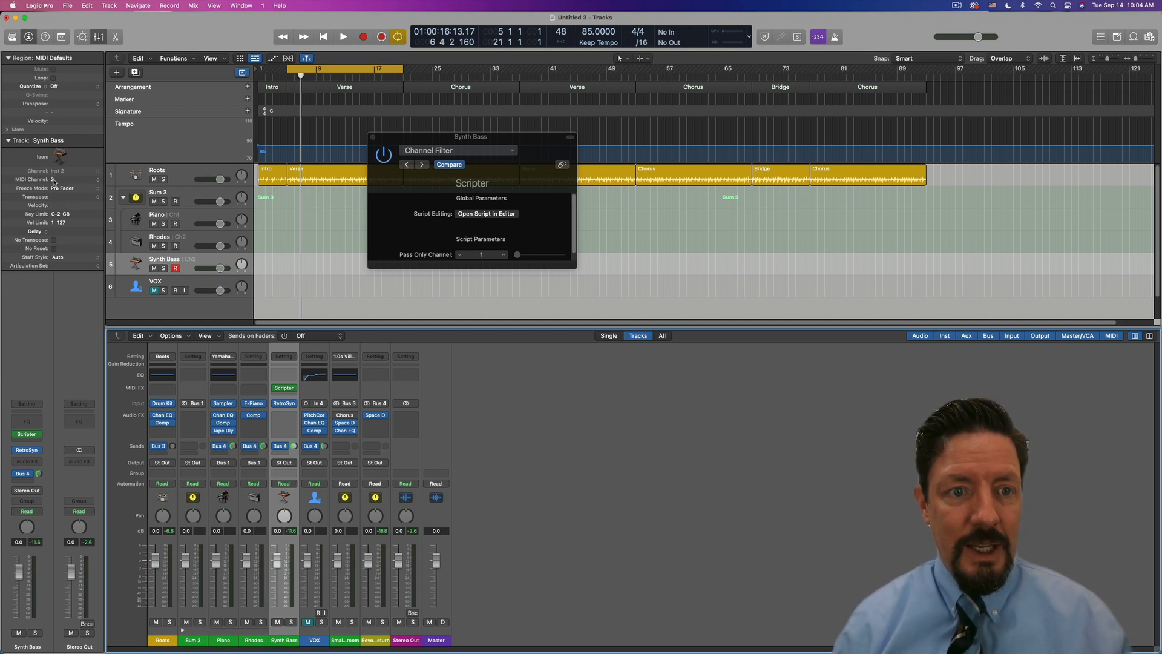
pyautogui.press('super+0')
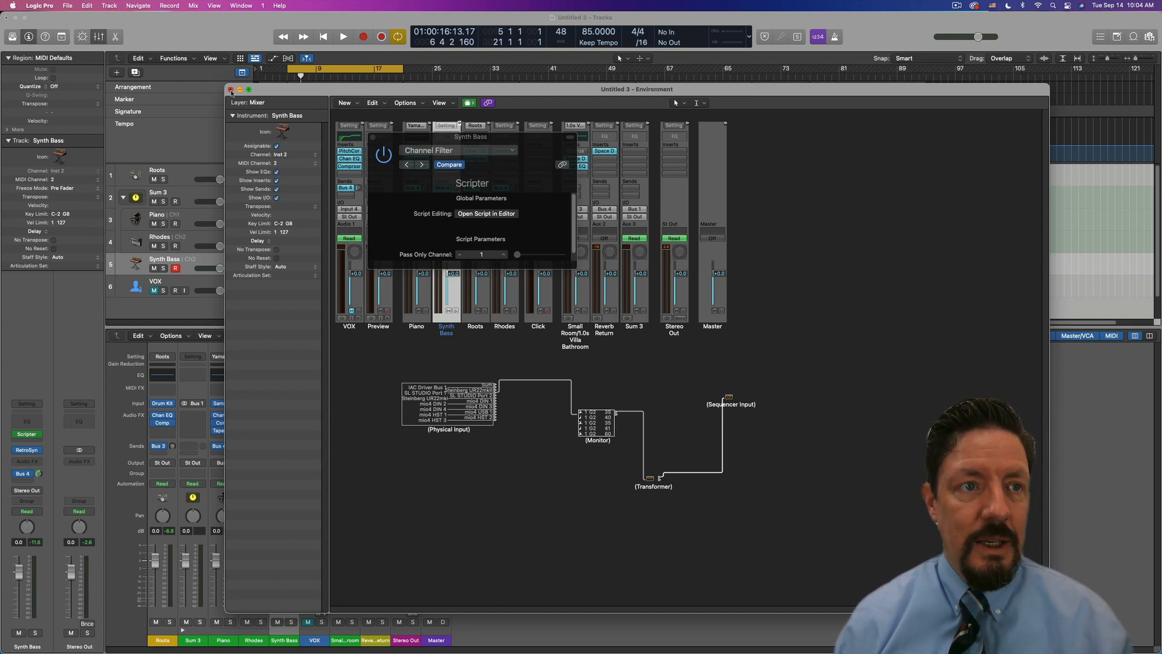
pyautogui.click(230, 89)
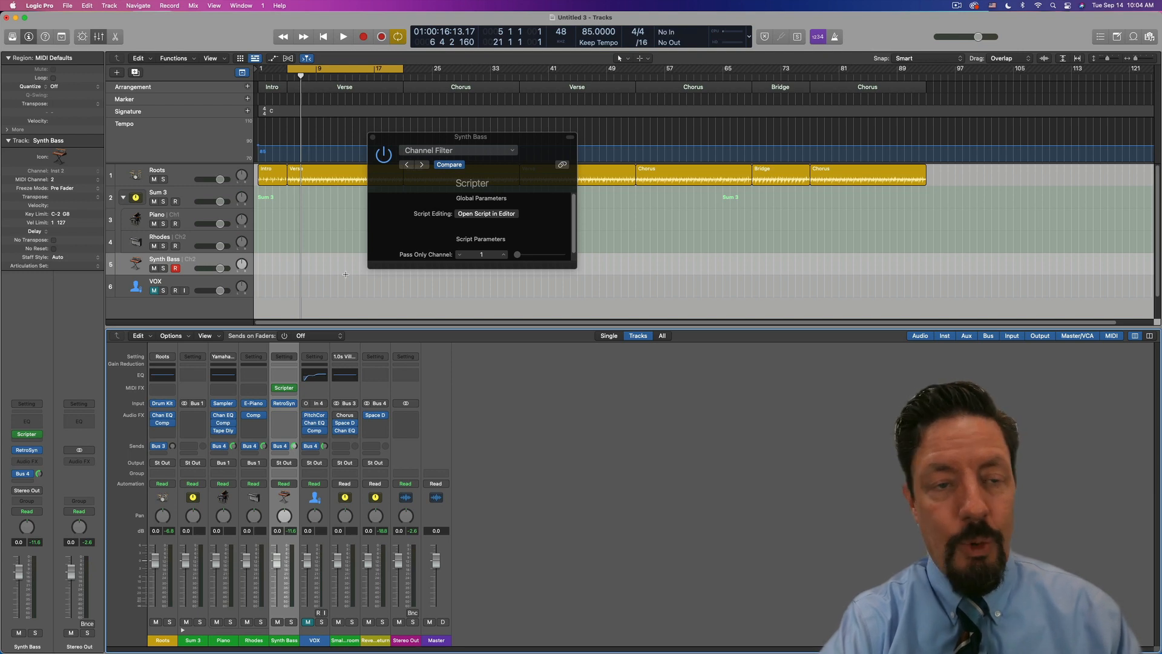
# Set Scripter's Pass Only Channel to 2 while viewing the Environment's Monitor object, and close the Environment.
pyautogui.press('super+0')
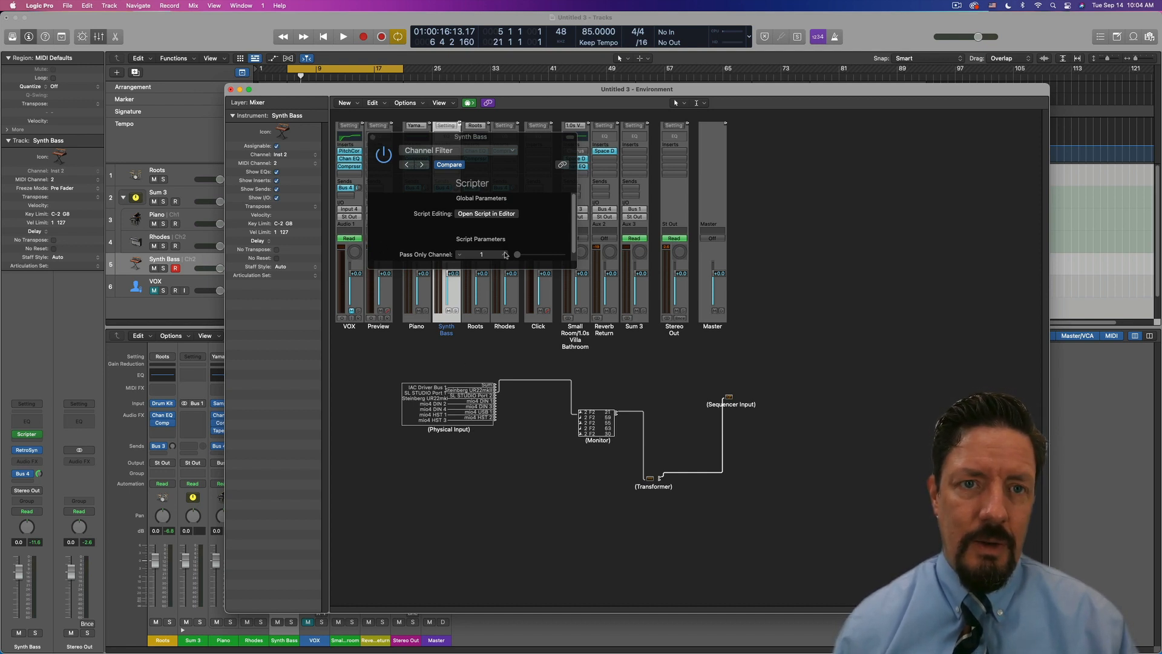
pyautogui.click(506, 255)
pyautogui.click(503, 255)
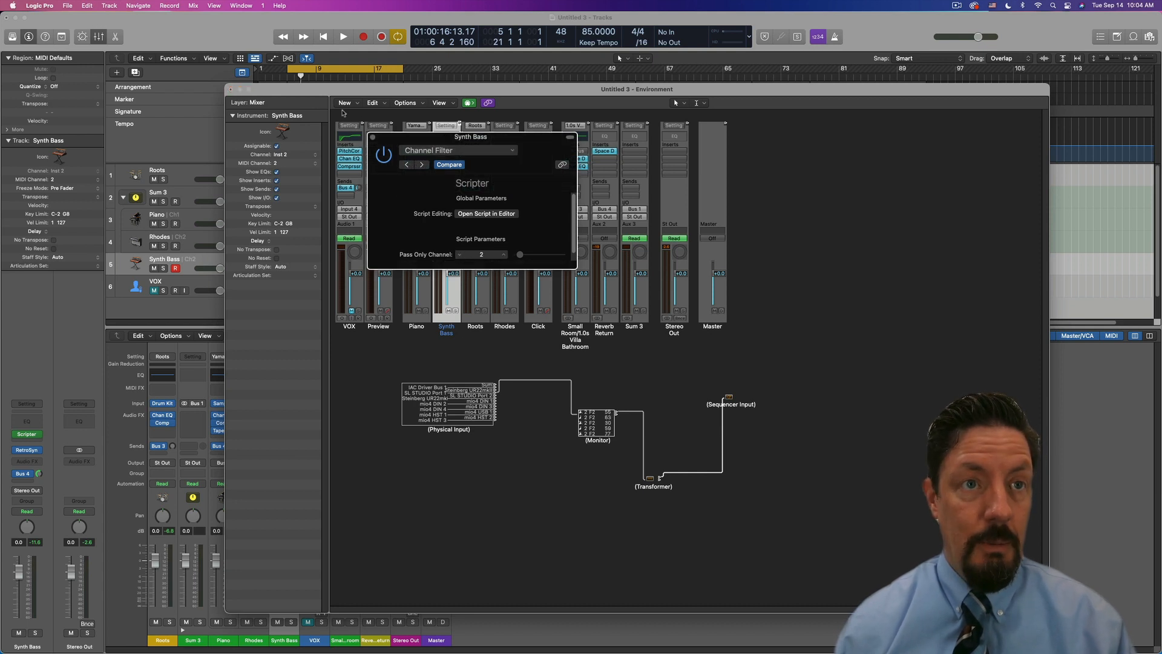
pyautogui.click(230, 90)
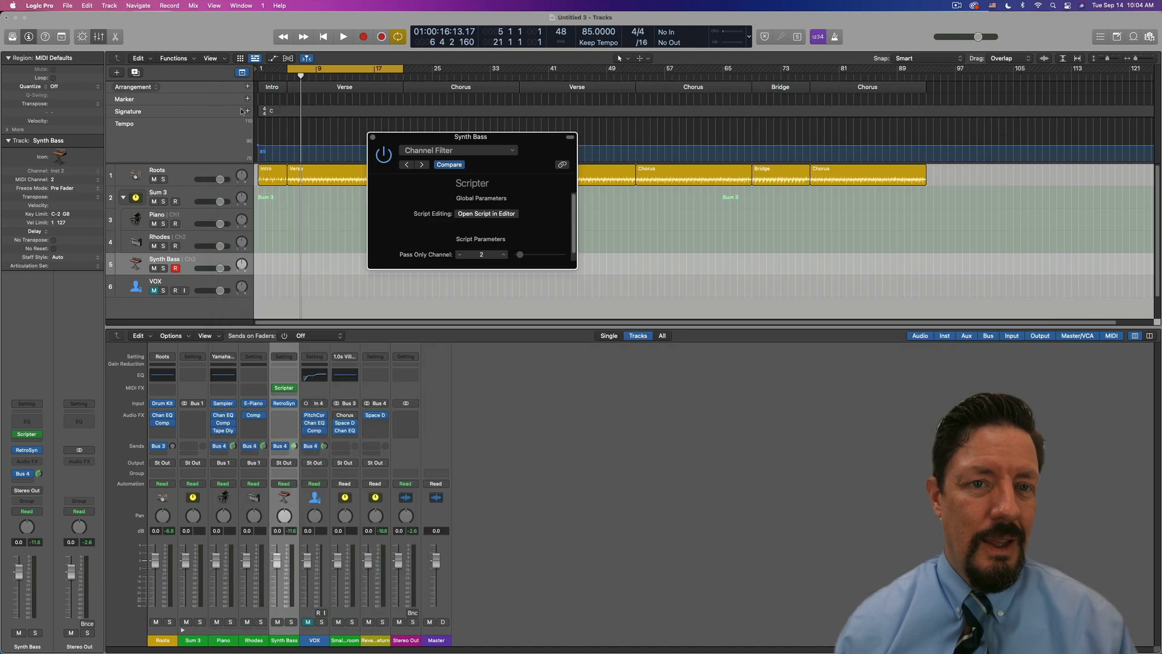
# Set both Scripter's Pass Only Channel and the Synth Bass track's MIDI channel back to 1.
pyautogui.moveTo(290, 389)
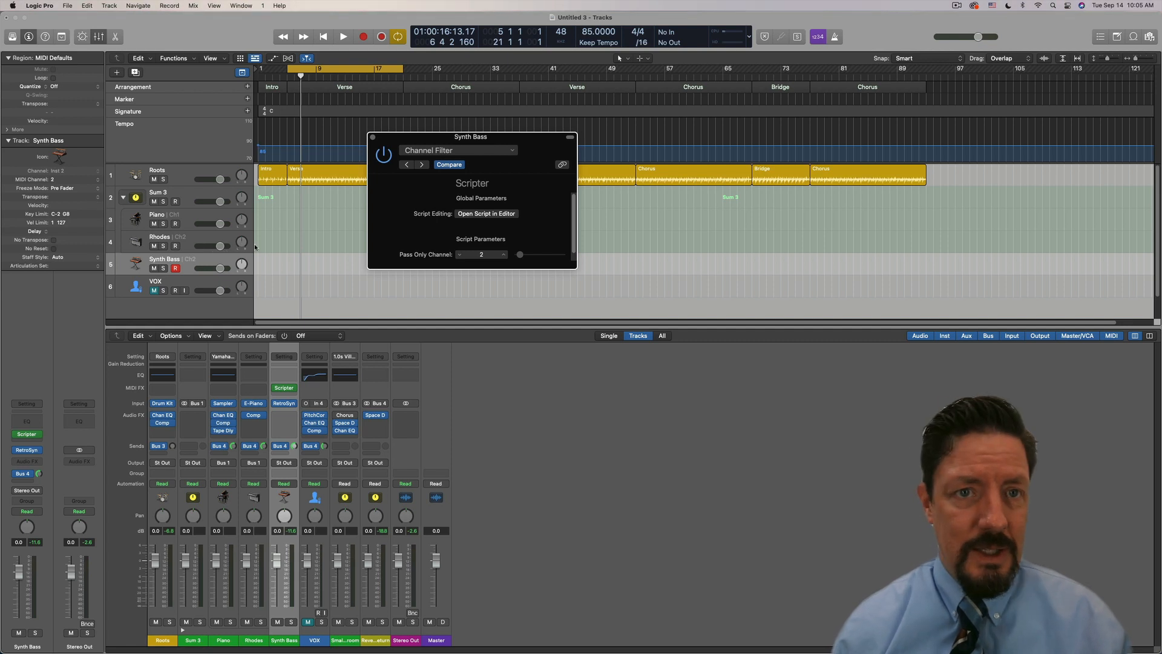
pyautogui.click(460, 257)
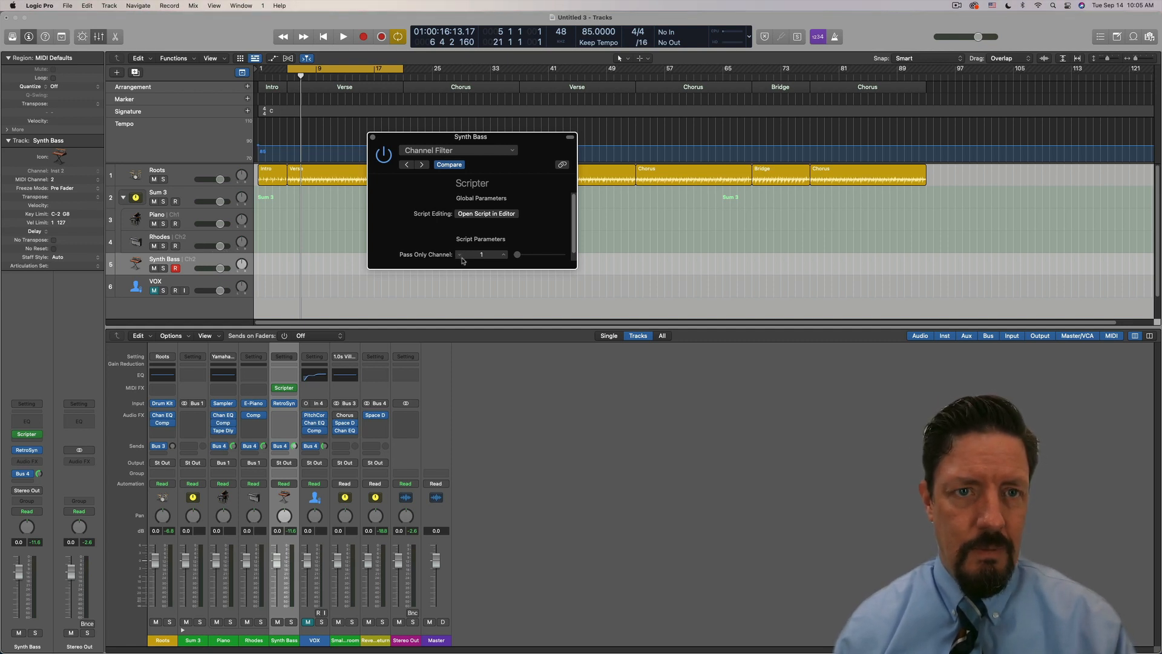
pyautogui.click(57, 180)
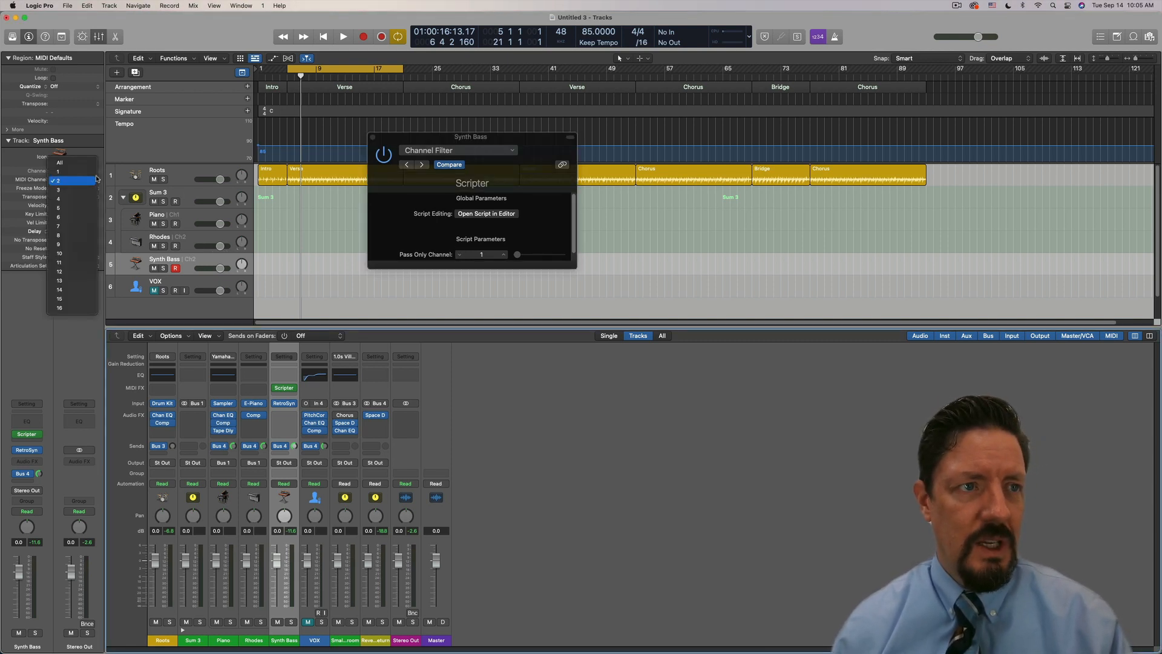
pyautogui.click(72, 171)
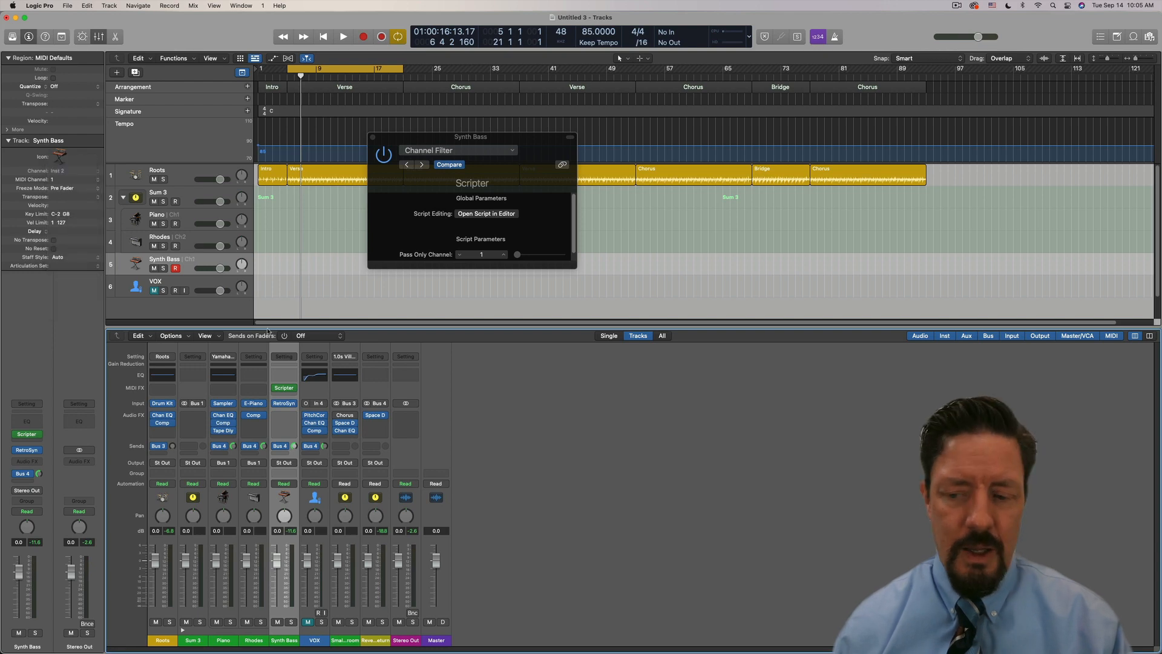
# Check the incoming note channels in the Environment's Monitor object, and close the Scripter and Environment windows.
pyautogui.press('super+0')
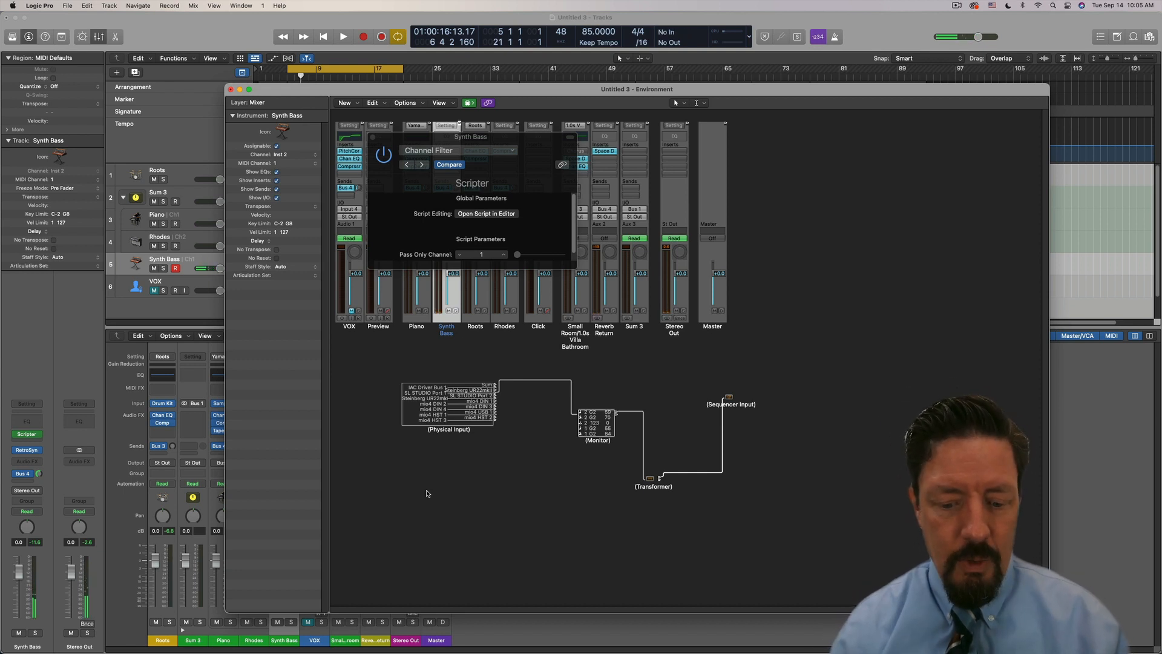
pyautogui.click(370, 141)
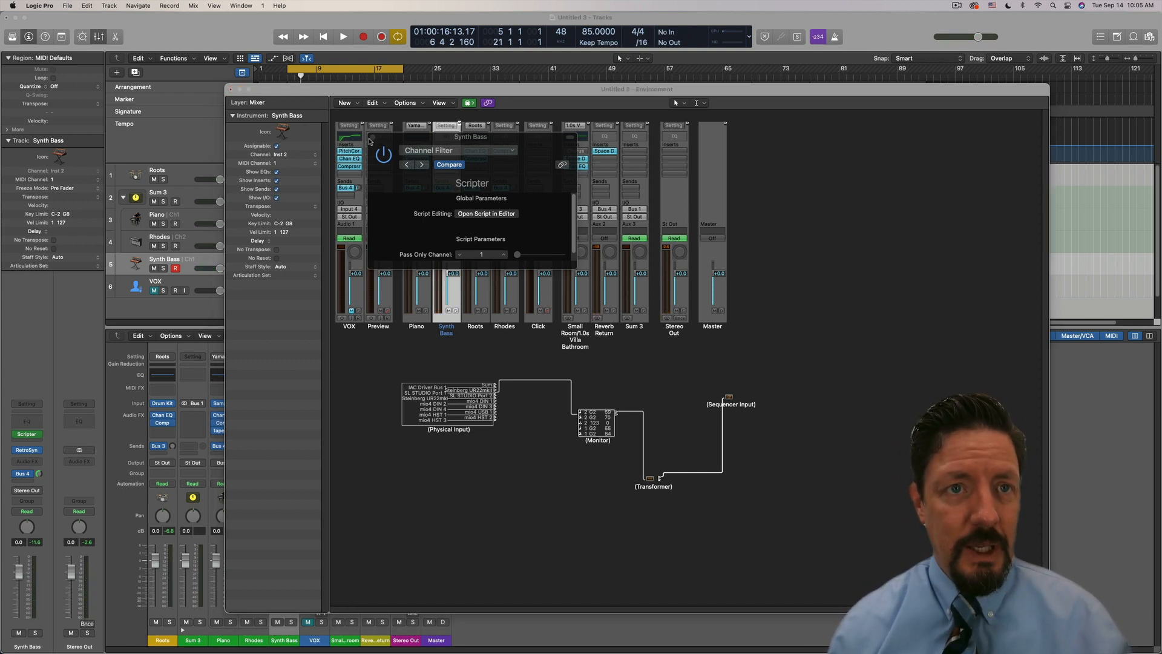
pyautogui.click(373, 140)
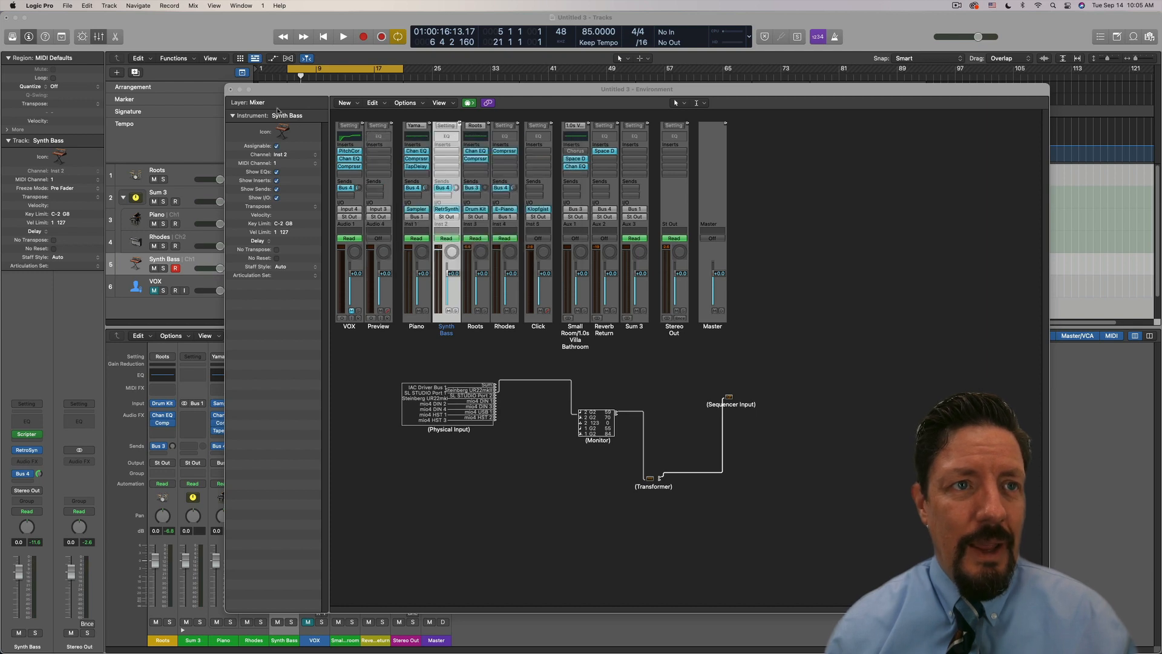
pyautogui.click(231, 89)
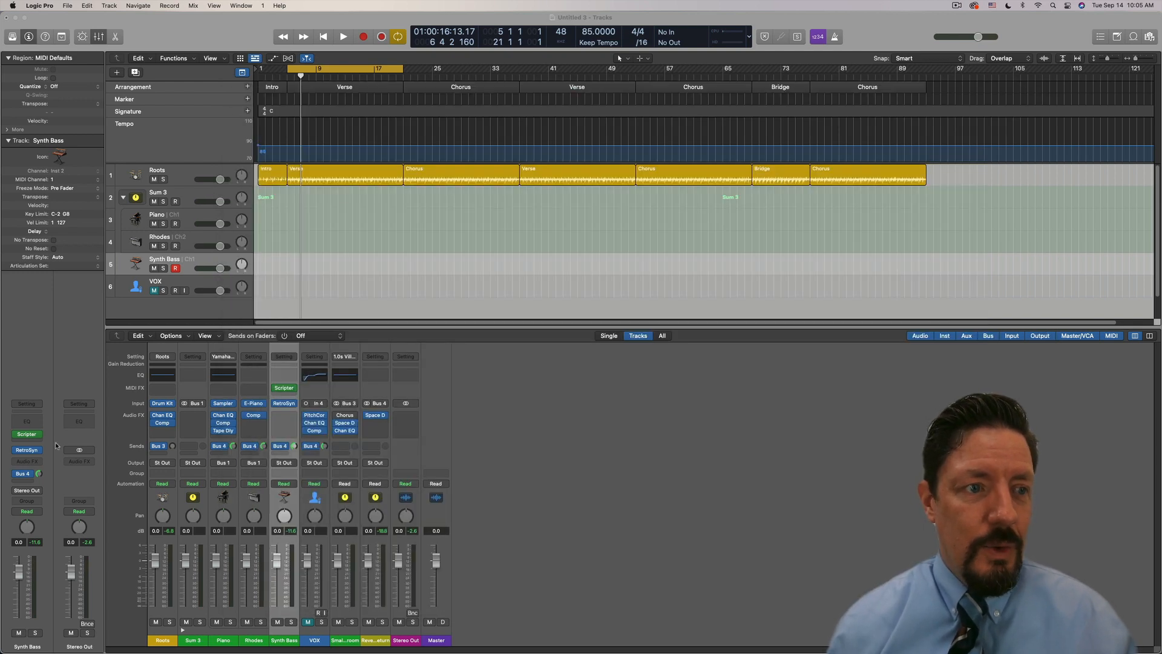
# Reopen the Scripter on Synth Bass, move its window clear of the tracks, and set Pass Only Channel to 2.
pyautogui.click(27, 435)
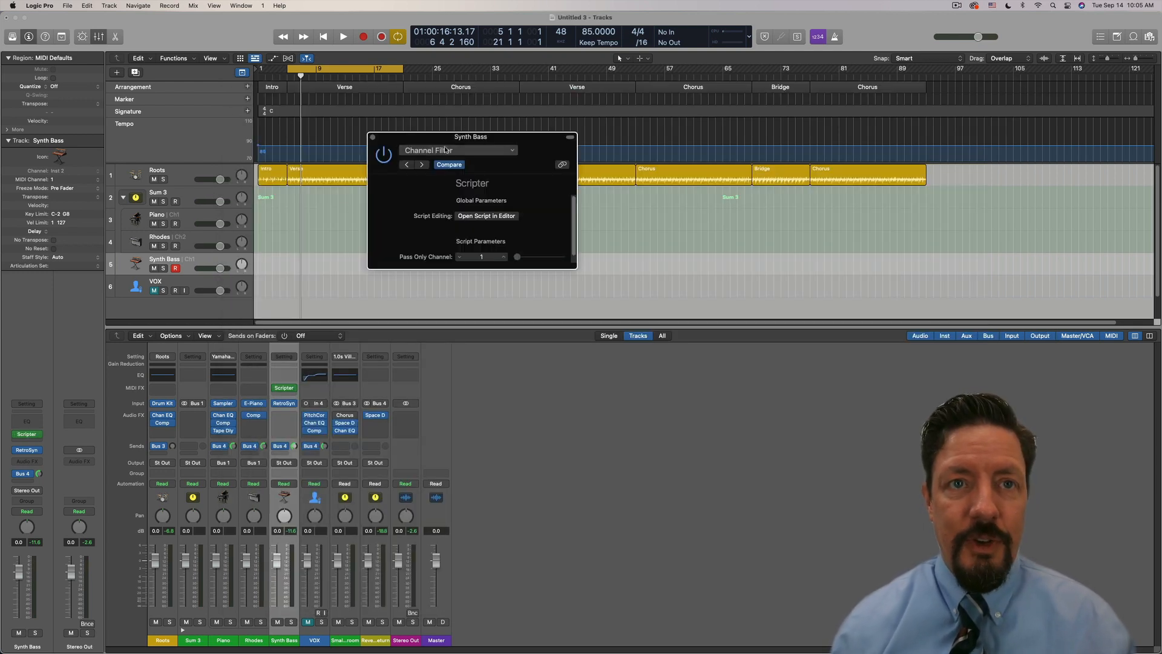
pyautogui.moveTo(436, 147); pyautogui.dragTo(763, 327)
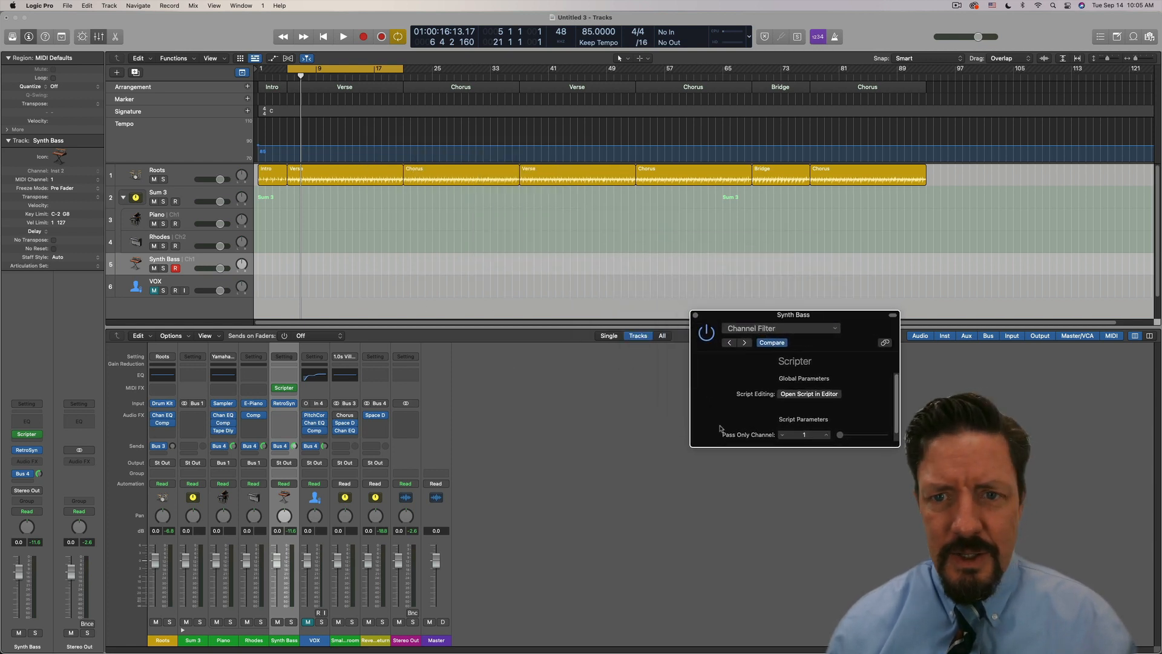
pyautogui.click(827, 435)
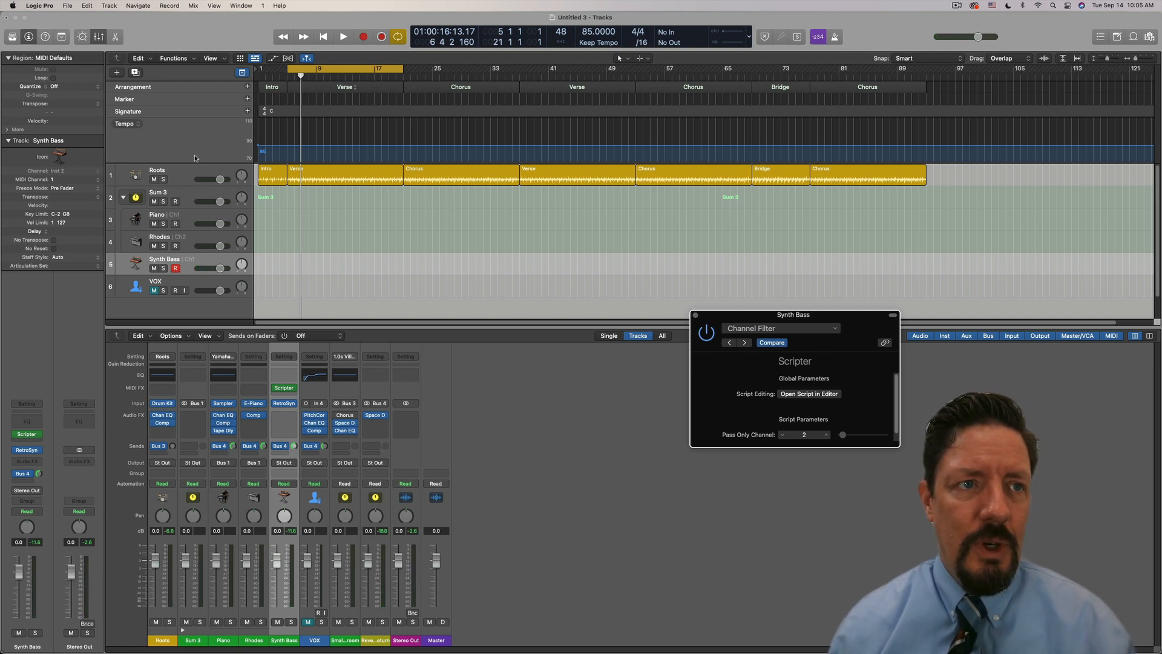
# Record a short MIDI region on the Synth Bass track around bar 5 and close the Scripter window.
pyautogui.click(363, 36)
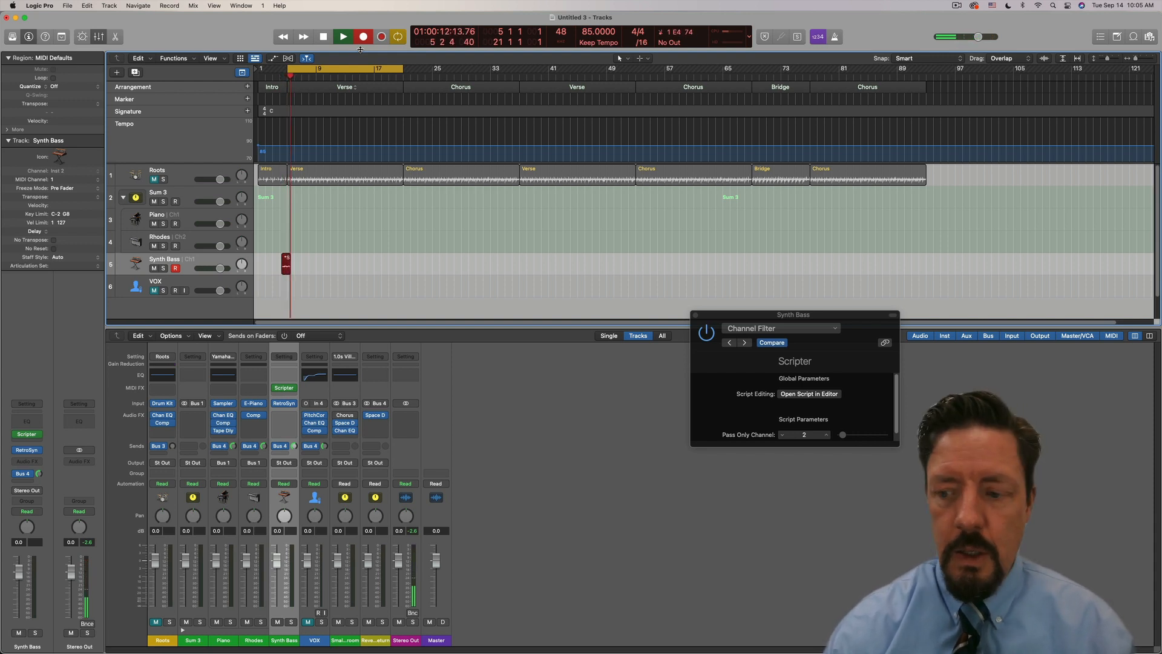
pyautogui.press('space')
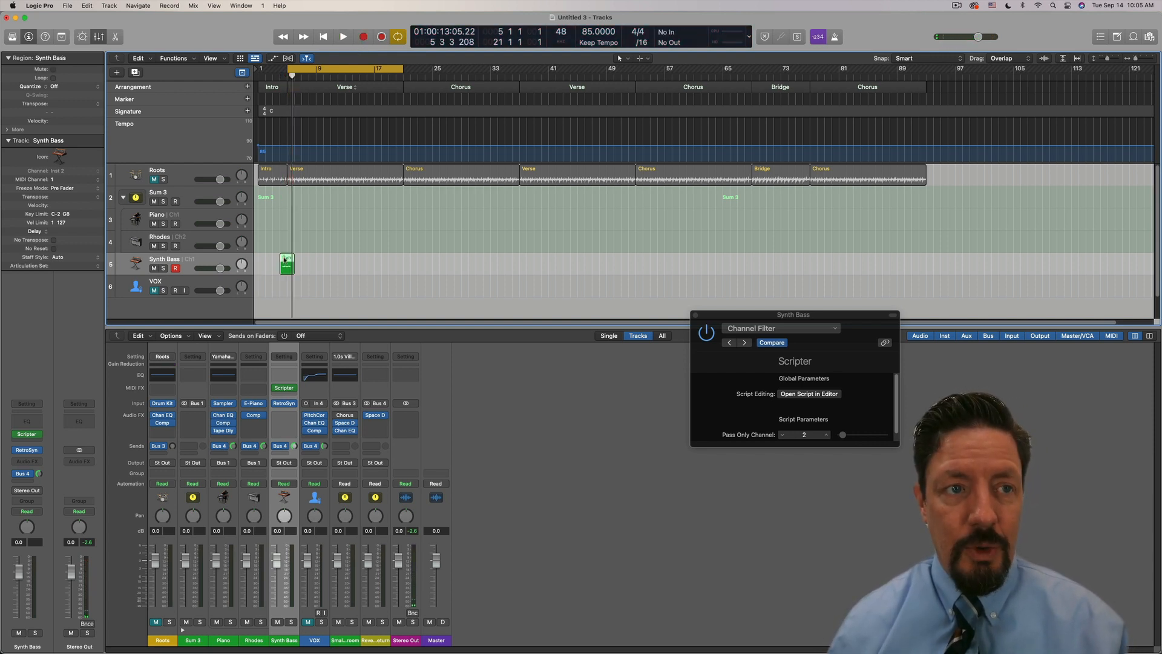
pyautogui.moveTo(775, 314); pyautogui.dragTo(714, 255)
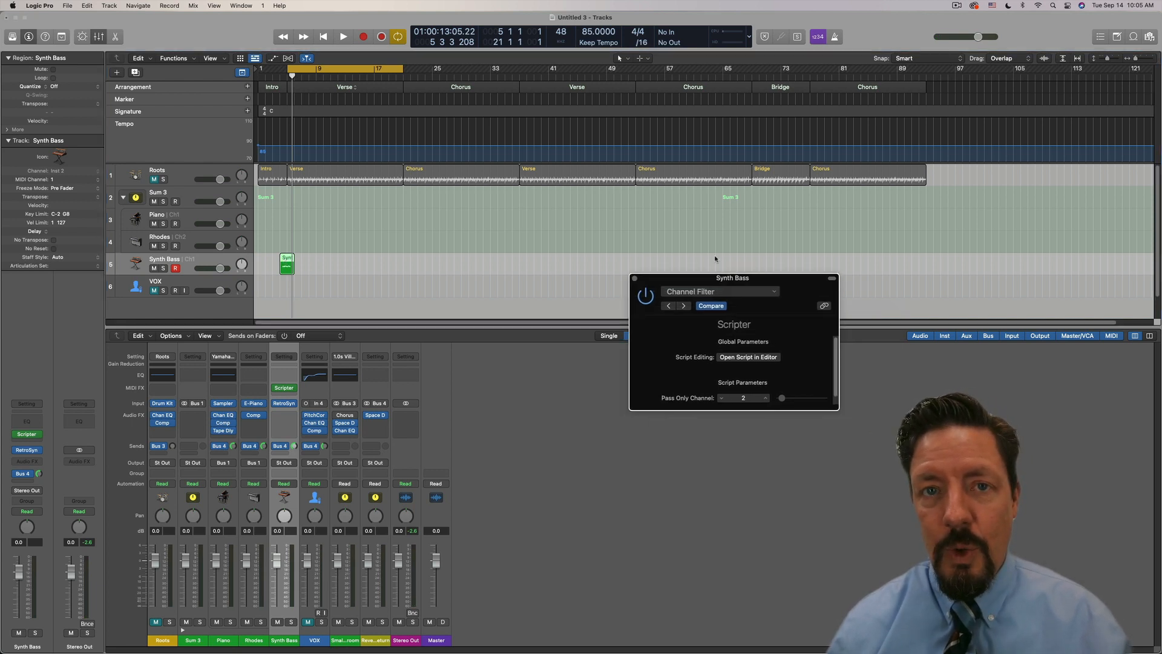
pyautogui.moveTo(653, 283); pyautogui.dragTo(388, 171)
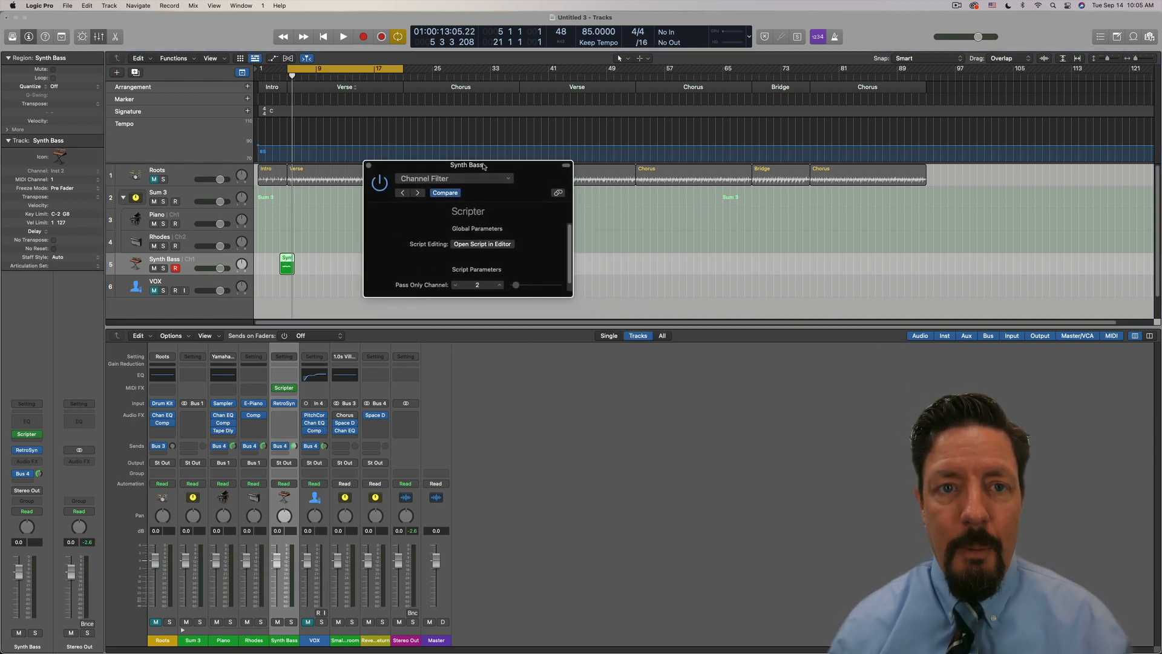
pyautogui.click(368, 166)
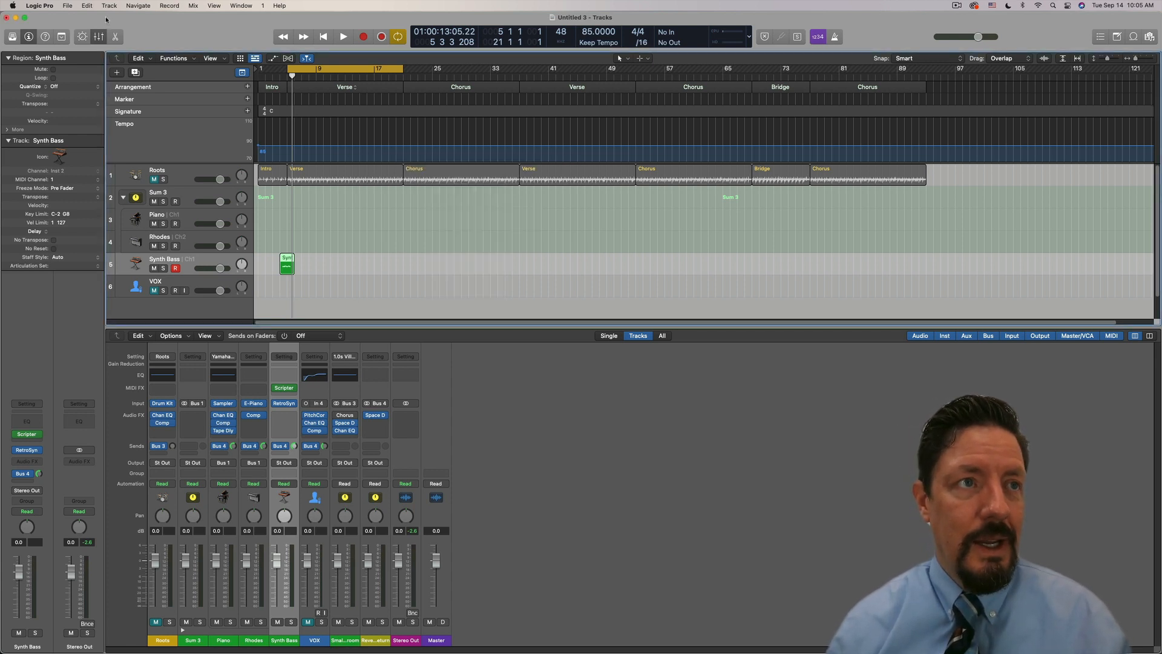
# Open the MIDI preferences and review the General and Reset Messages settings and the list of input ports.
pyautogui.click(47, 7)
pyautogui.moveTo(91, 34)
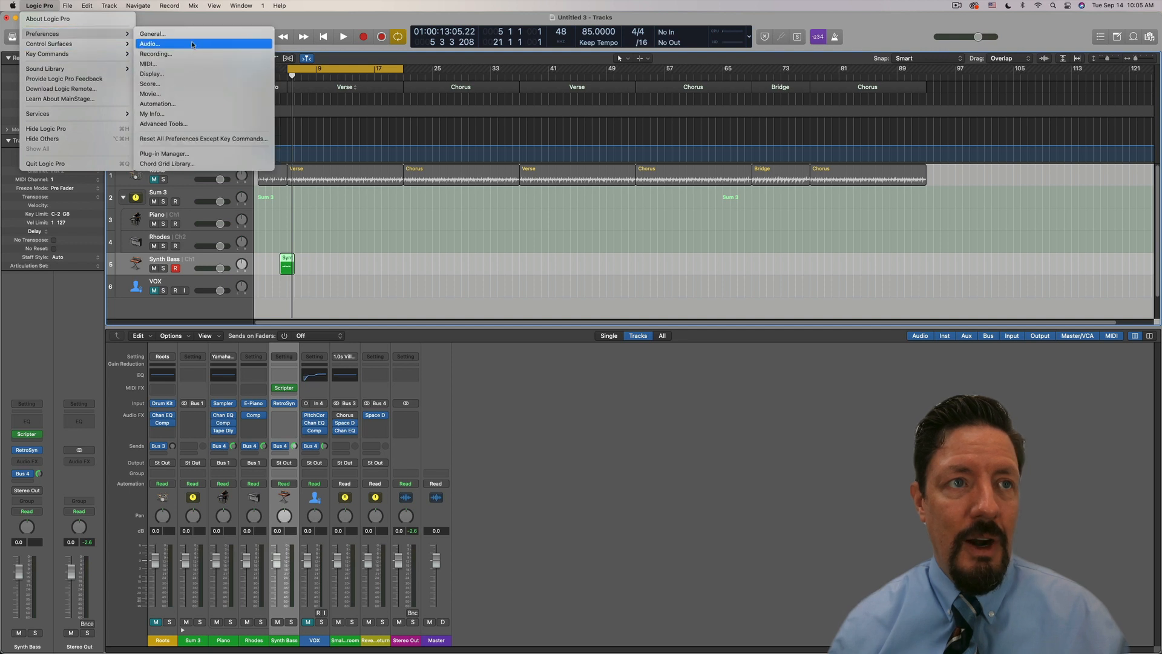
pyautogui.click(151, 64)
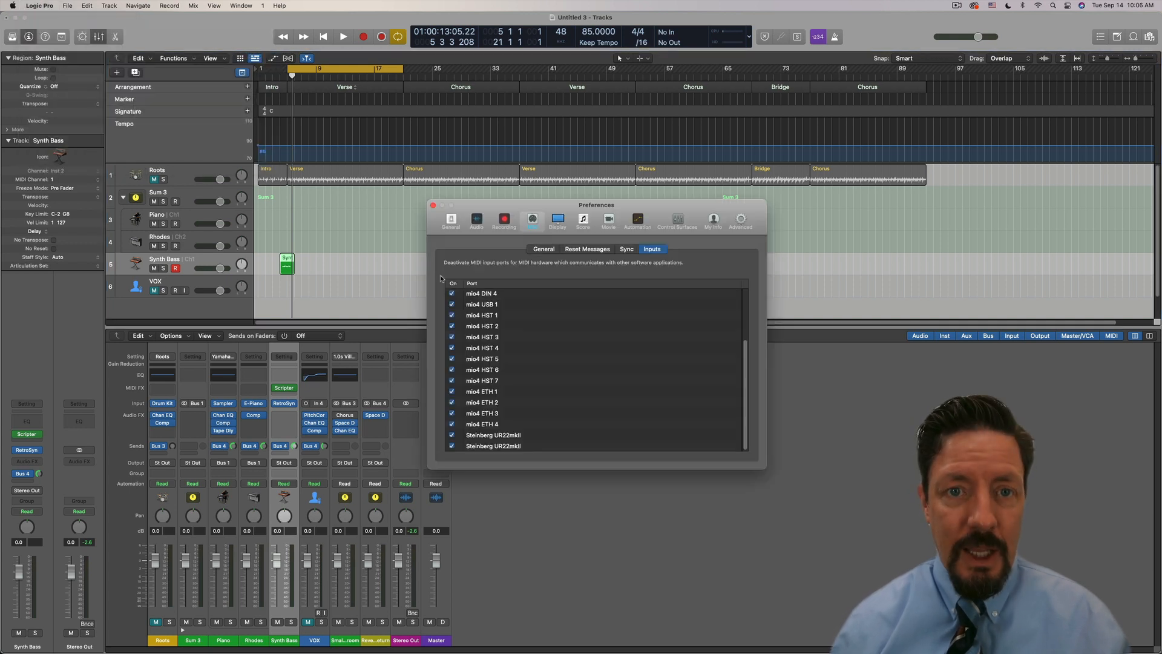
pyautogui.click(544, 249)
pyautogui.click(587, 250)
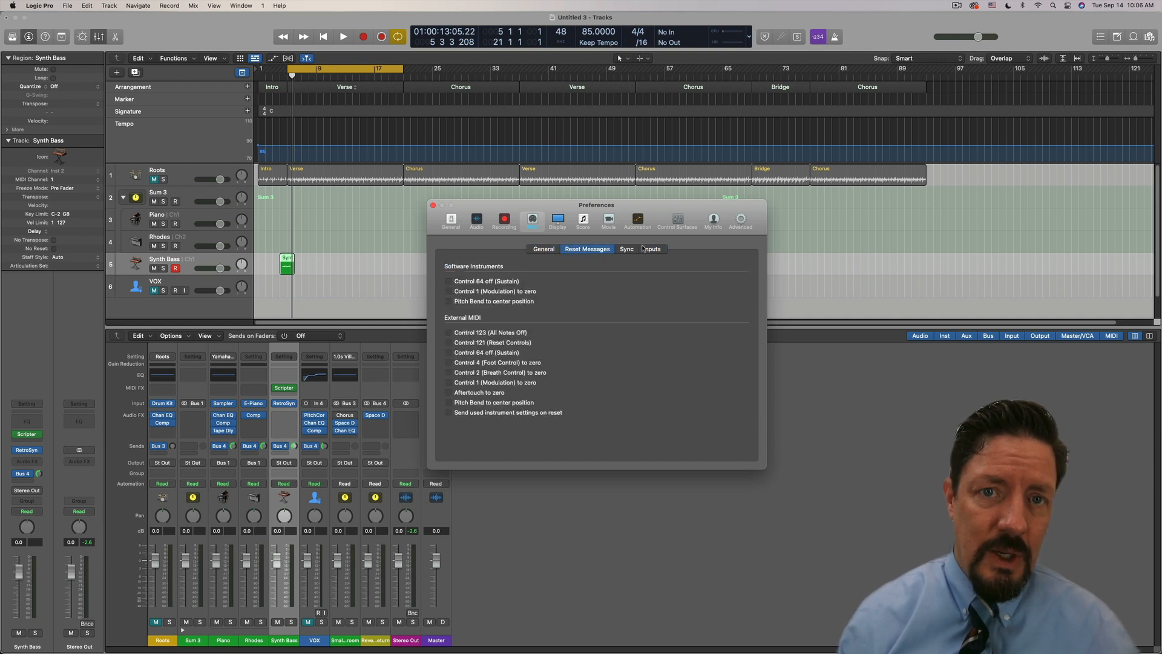
pyautogui.click(653, 250)
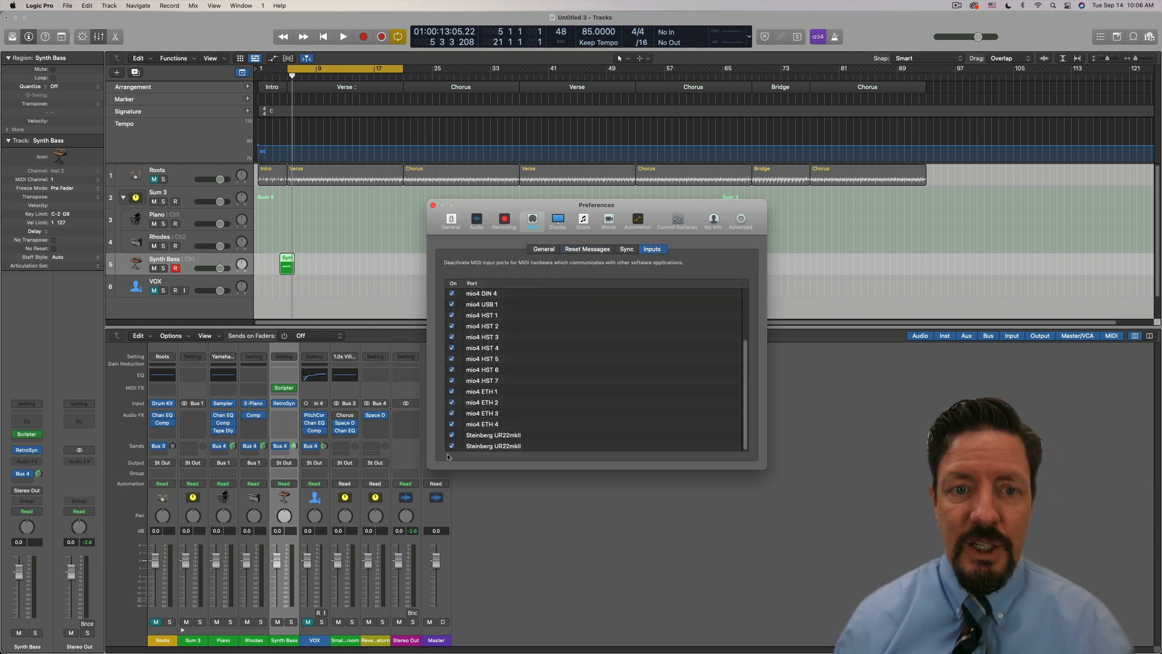
# Look through the full list of MIDI input ports and close the Preferences window.
pyautogui.scroll(3, 451, 451)
pyautogui.scroll(-3, 459, 421)
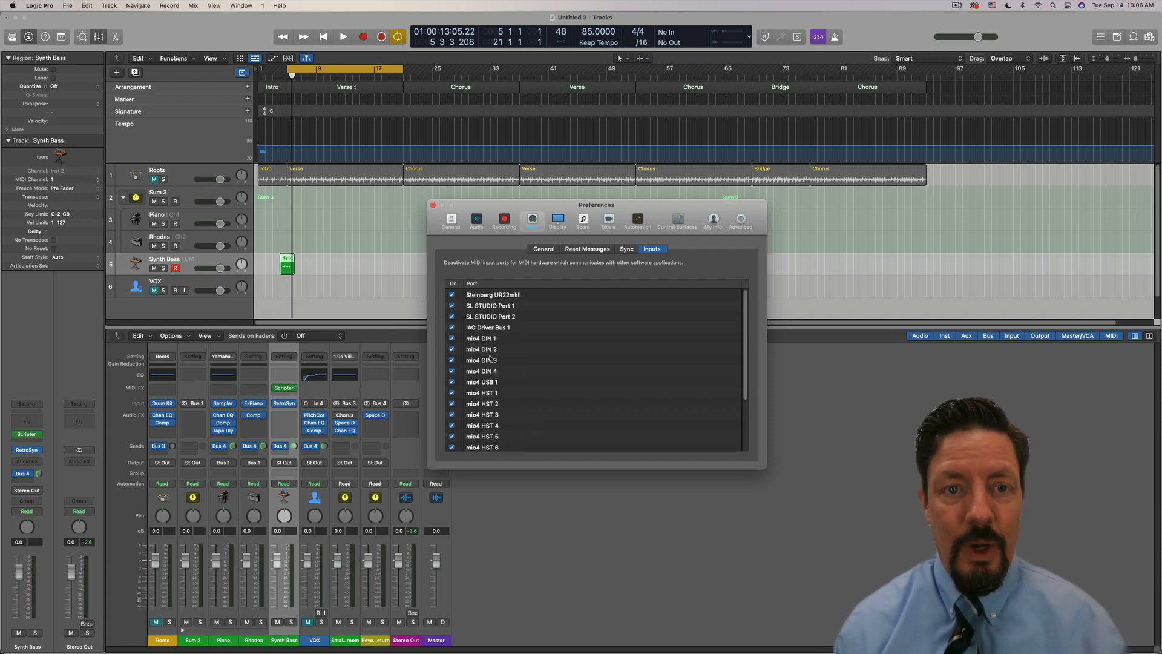
pyautogui.scroll(-5, 469, 307)
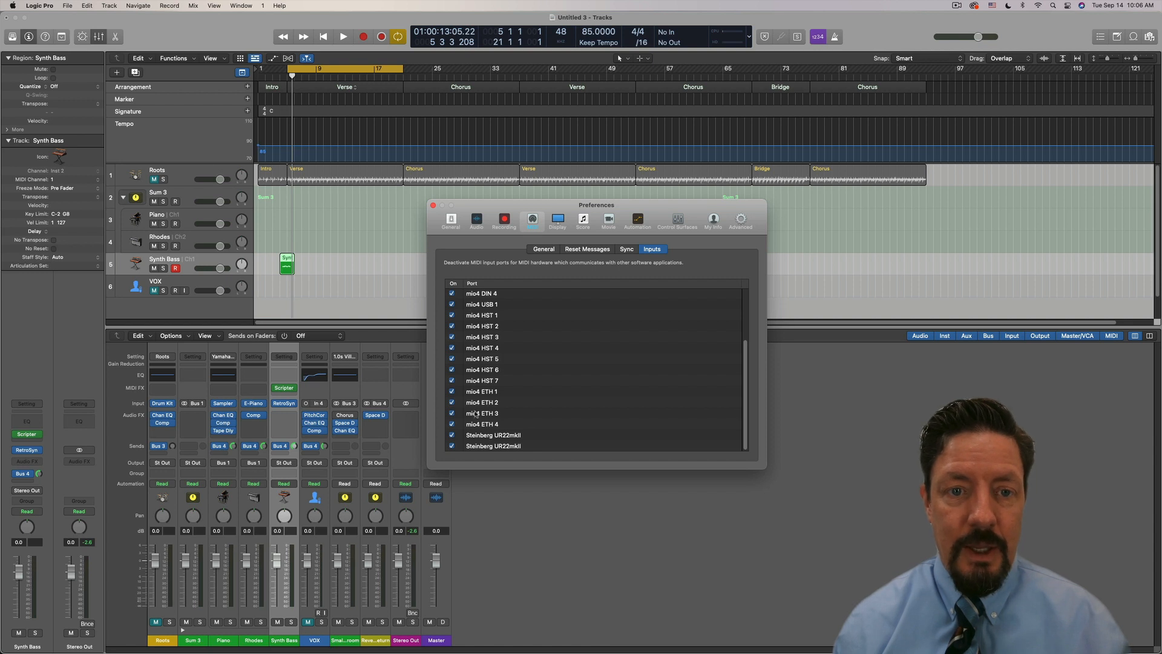
pyautogui.scroll(3, 476, 414)
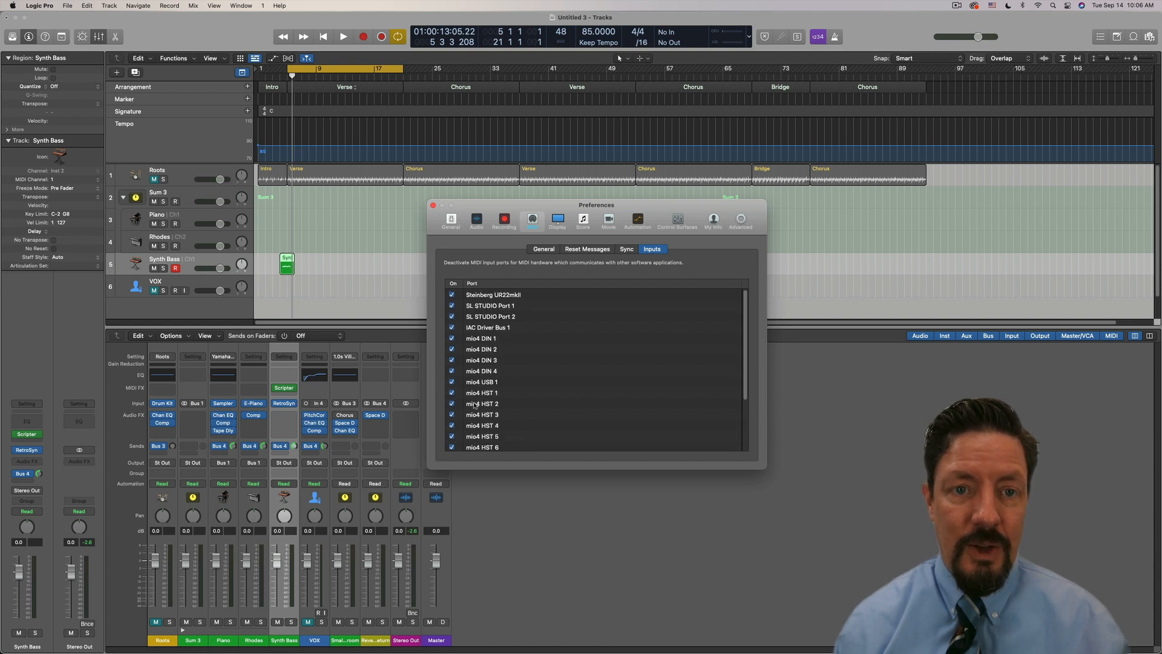
pyautogui.click(433, 207)
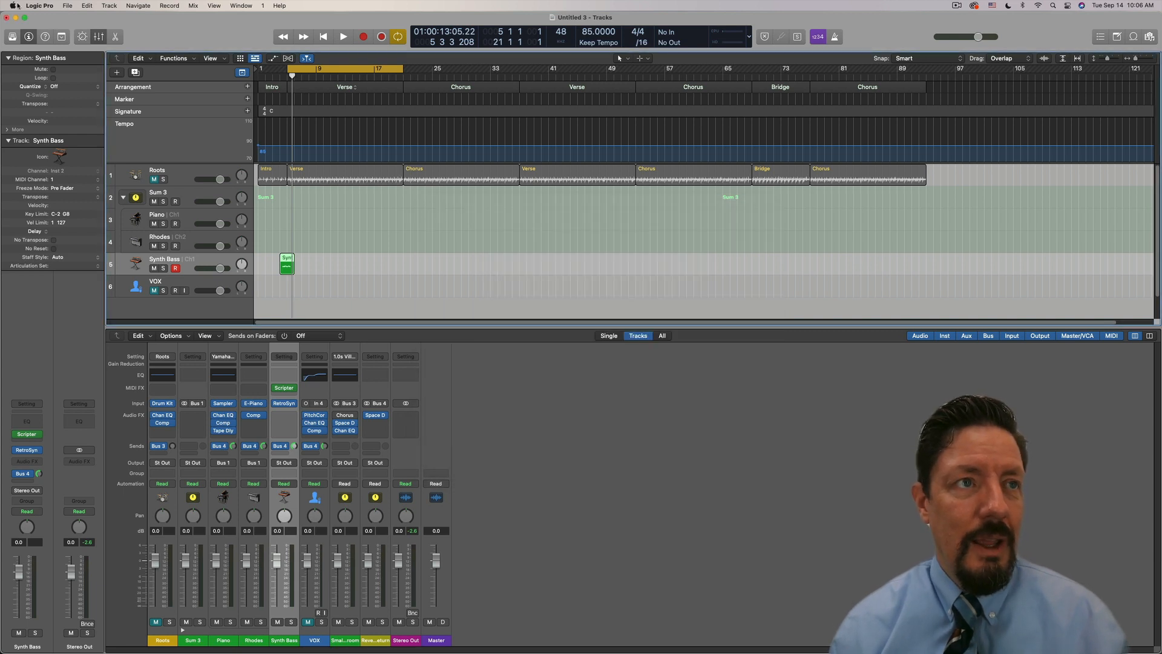
# Open the project's MIDI settings, review the General and Input Filter options, and close the window.
pyautogui.click(70, 6)
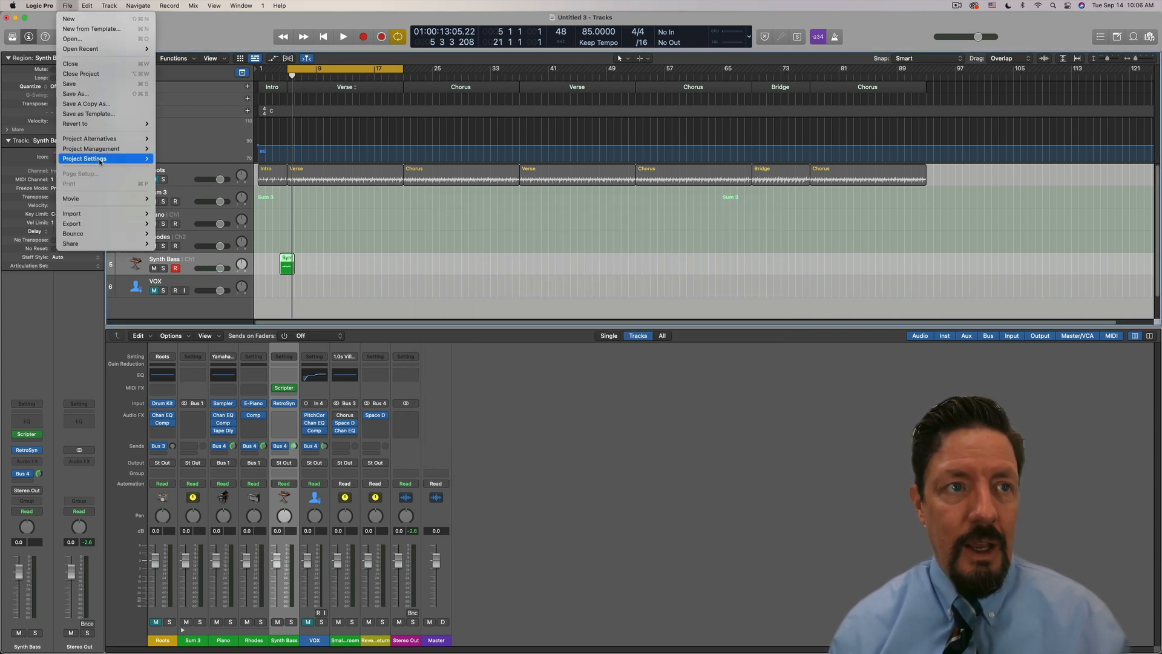
pyautogui.moveTo(100, 159)
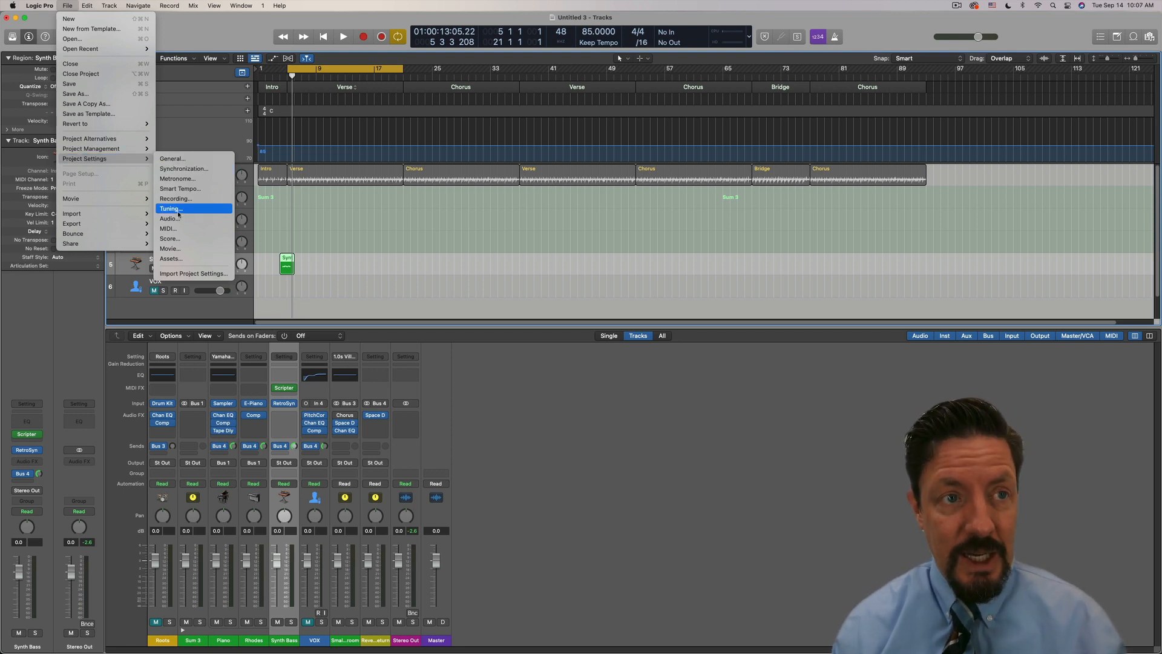
pyautogui.click(175, 229)
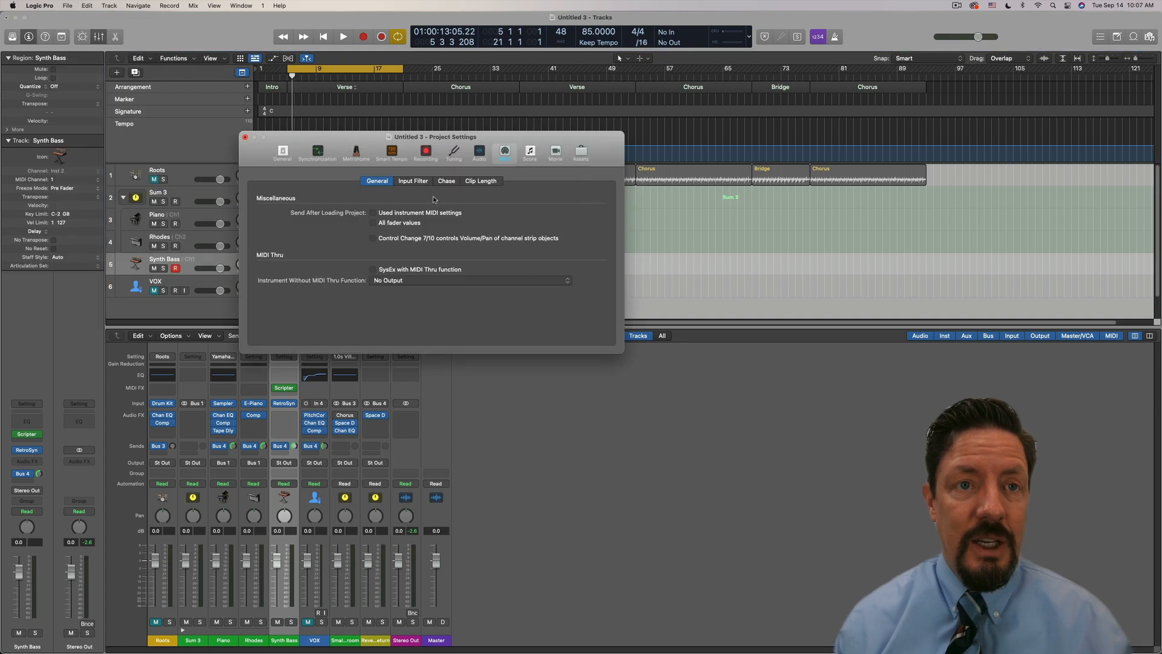
pyautogui.click(418, 181)
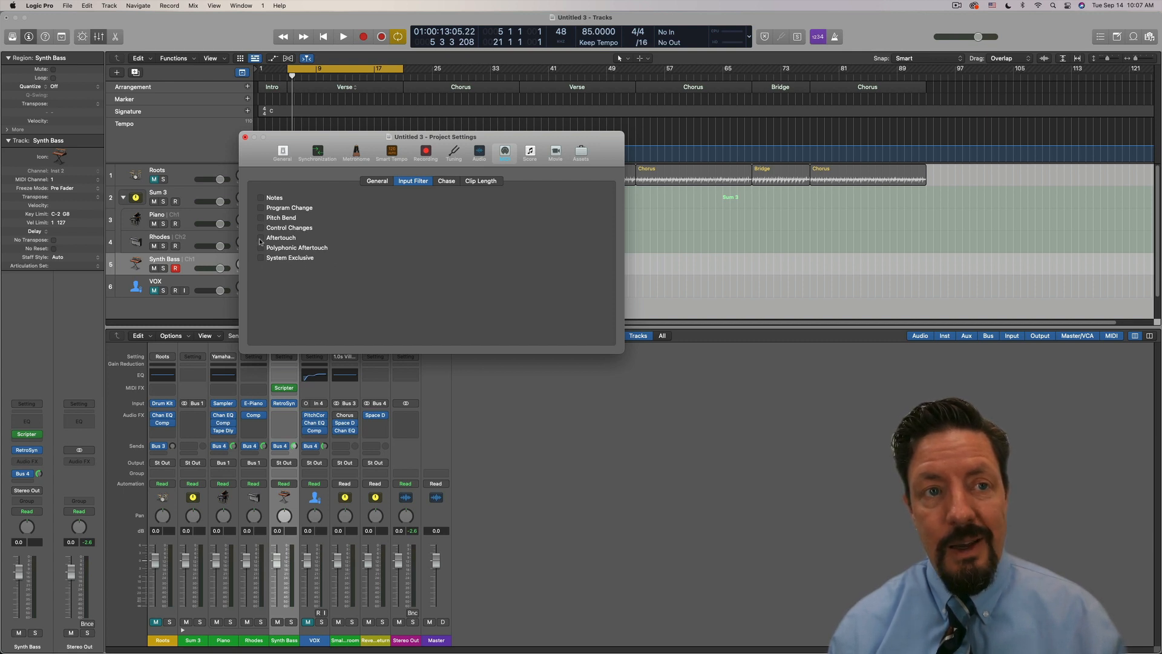
pyautogui.click(245, 138)
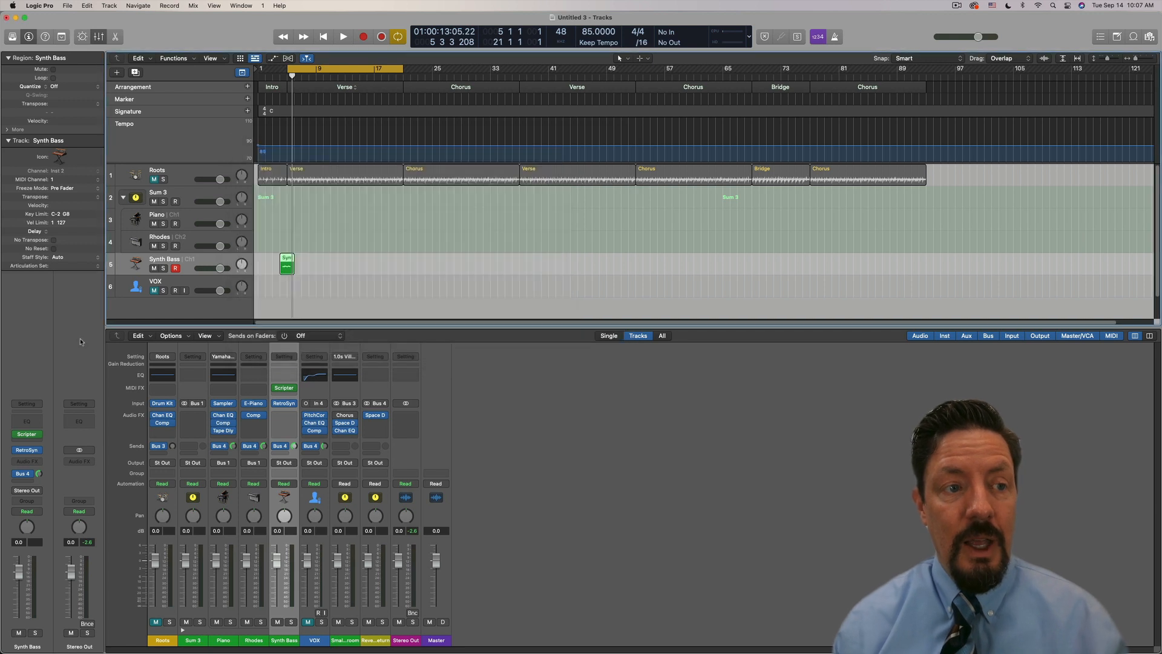
# Check the Scripter's Channel Filter settings on the Synth Bass track and close its window.
pyautogui.click(27, 435)
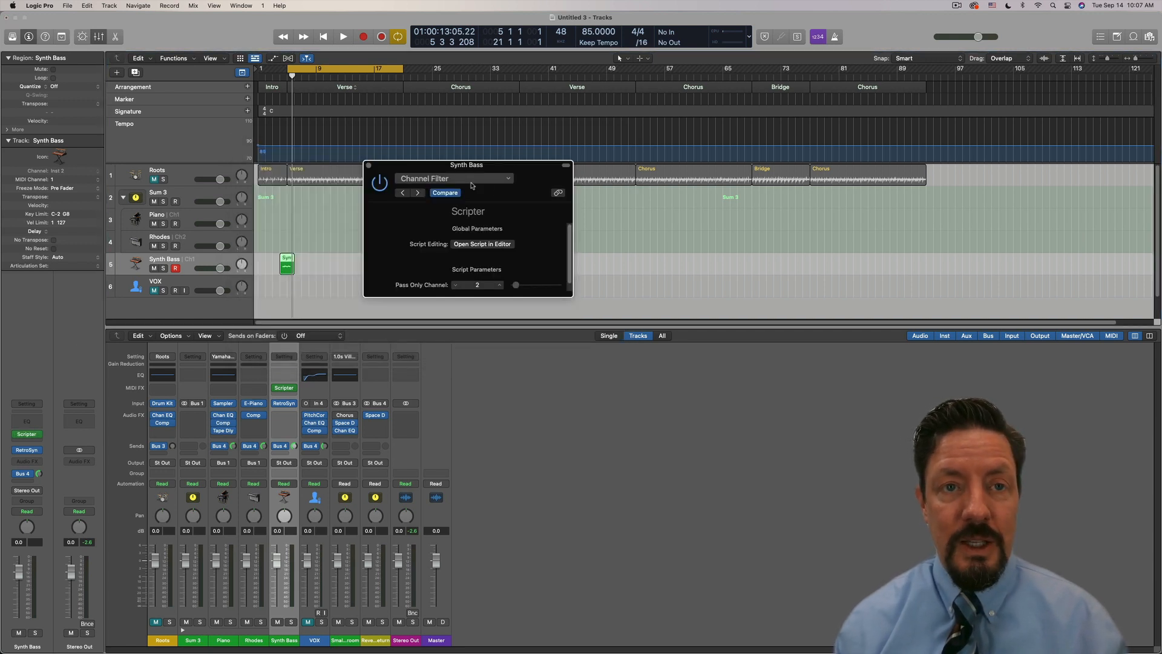
pyautogui.click(368, 166)
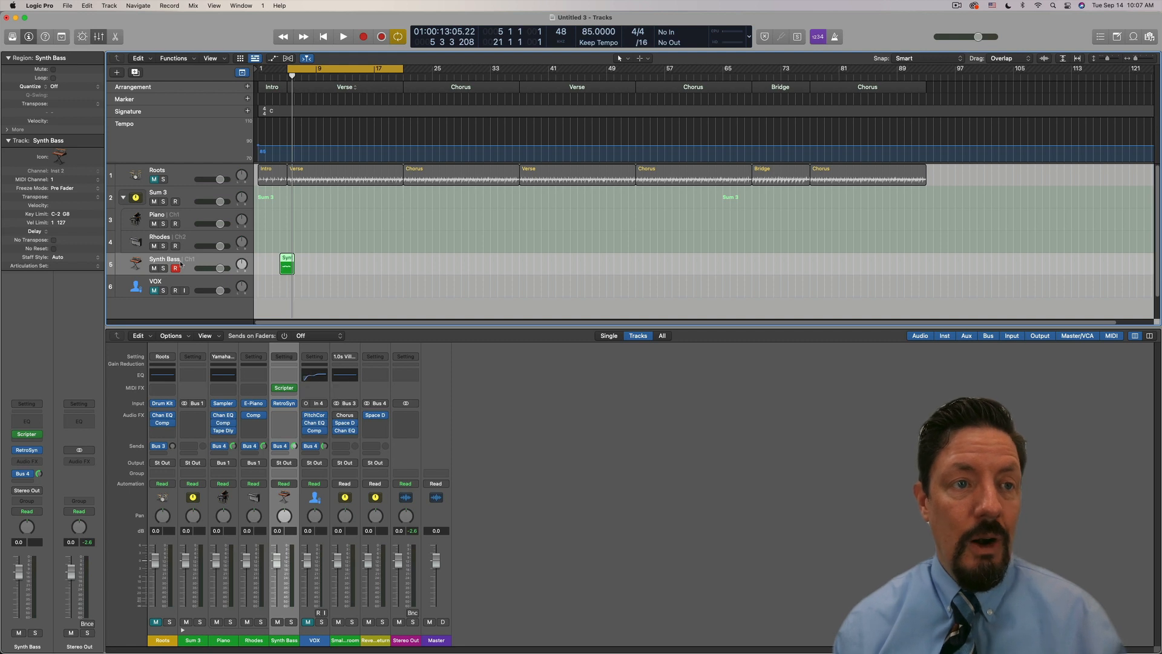
pyautogui.moveTo(37, 435)
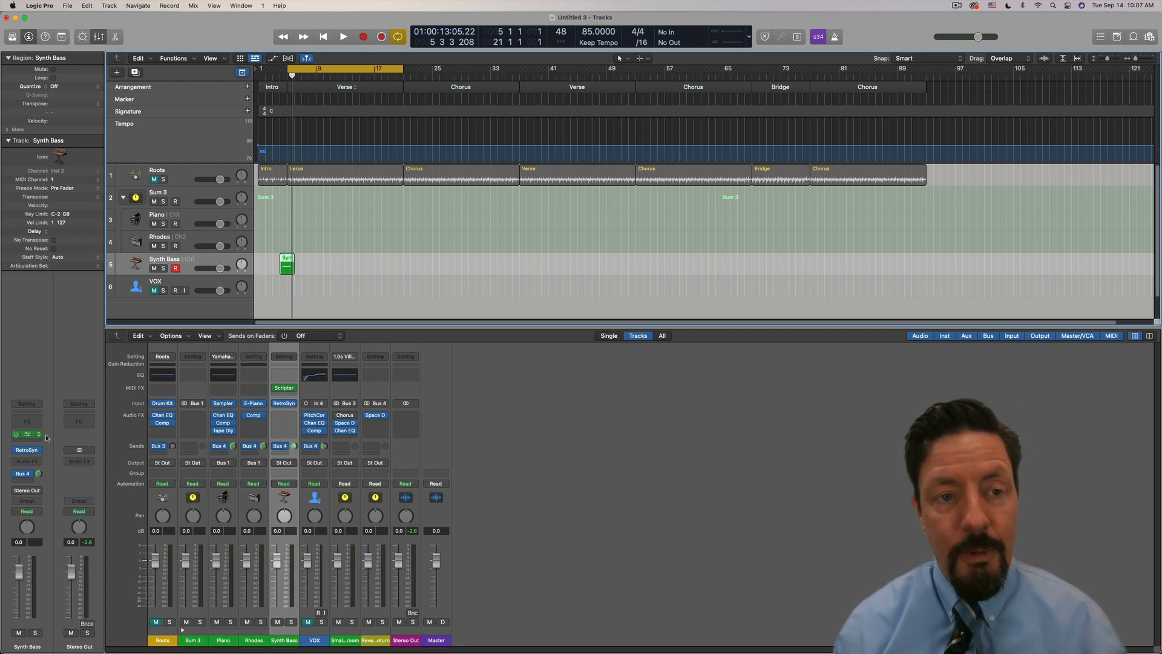
# Open the Environment's Transformer and choose the mode "Apply operation and filter non-matching events".
pyautogui.press('super+0')
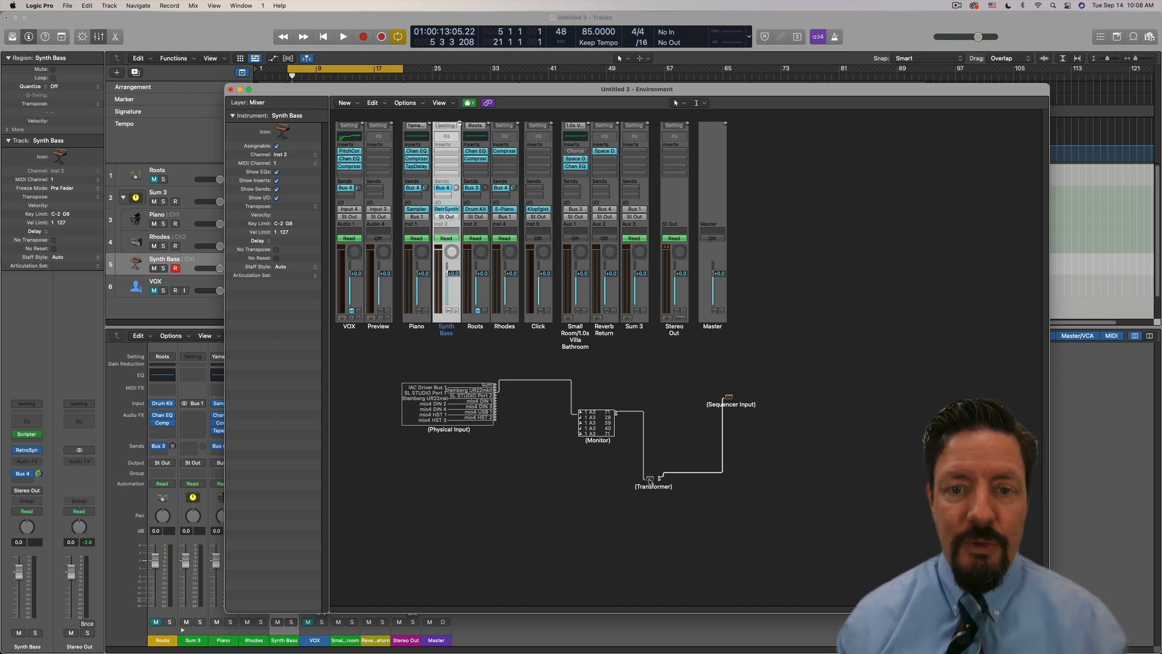
pyautogui.doubleClick(650, 481)
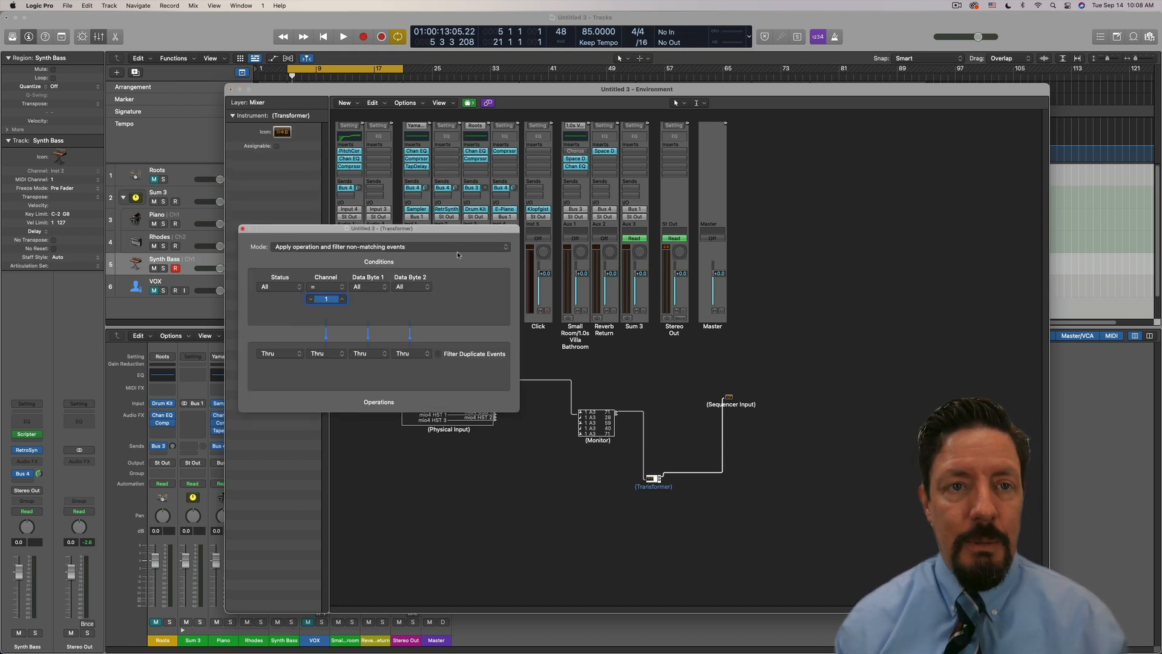
pyautogui.moveTo(445, 230); pyautogui.dragTo(625, 213)
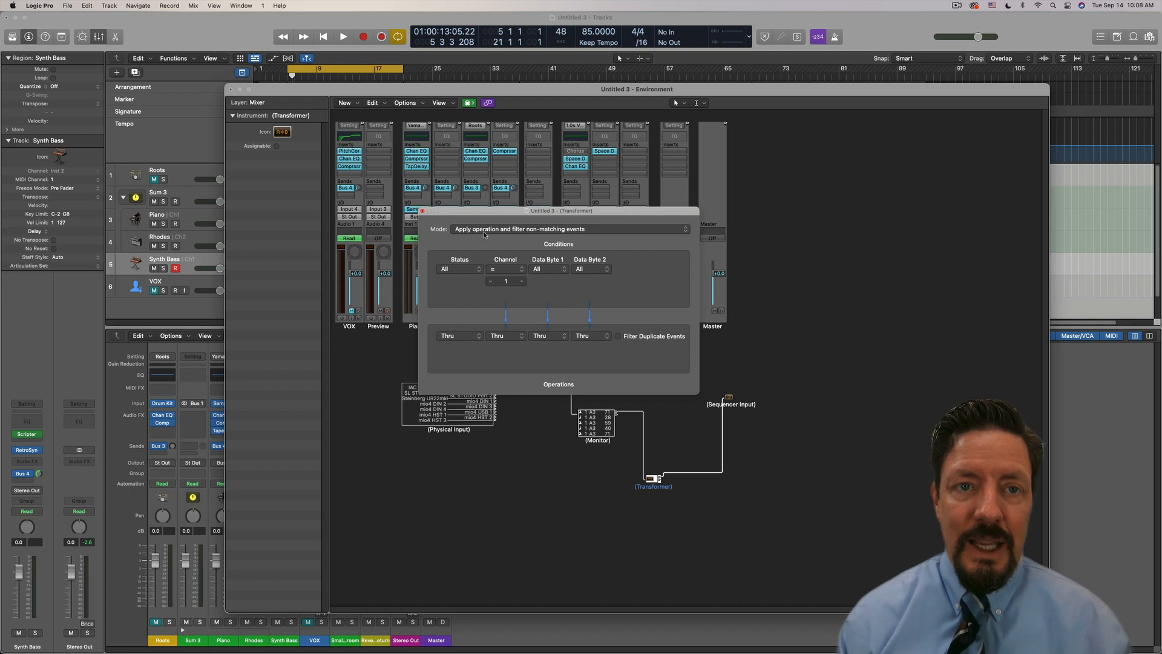
pyautogui.click(485, 232)
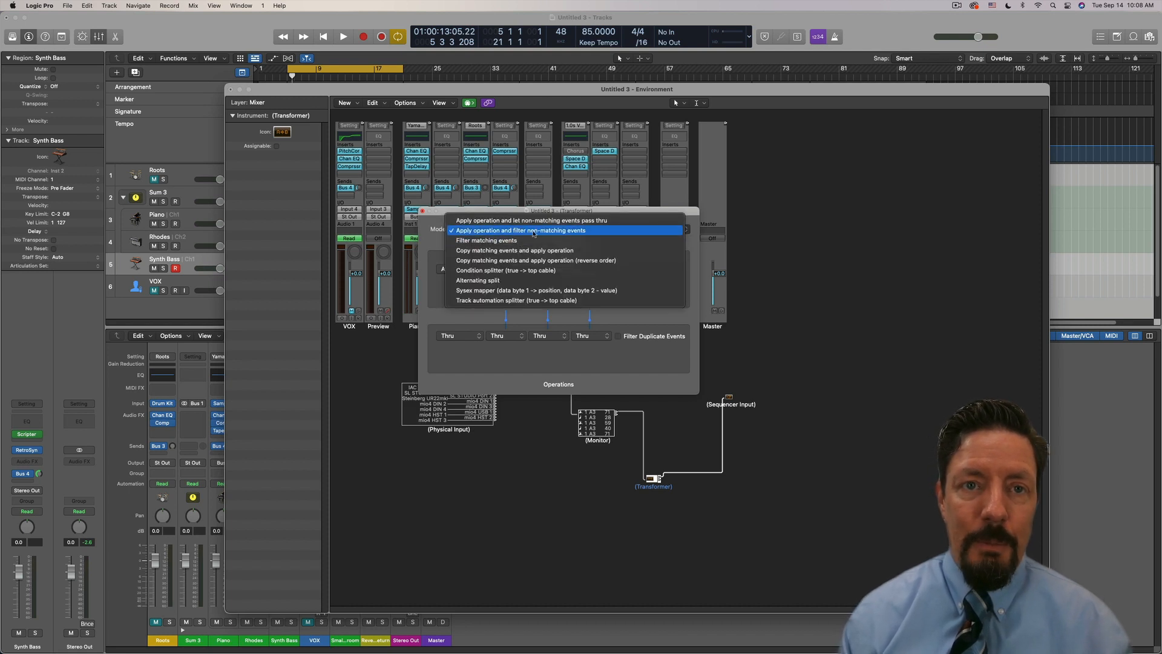
pyautogui.click(596, 233)
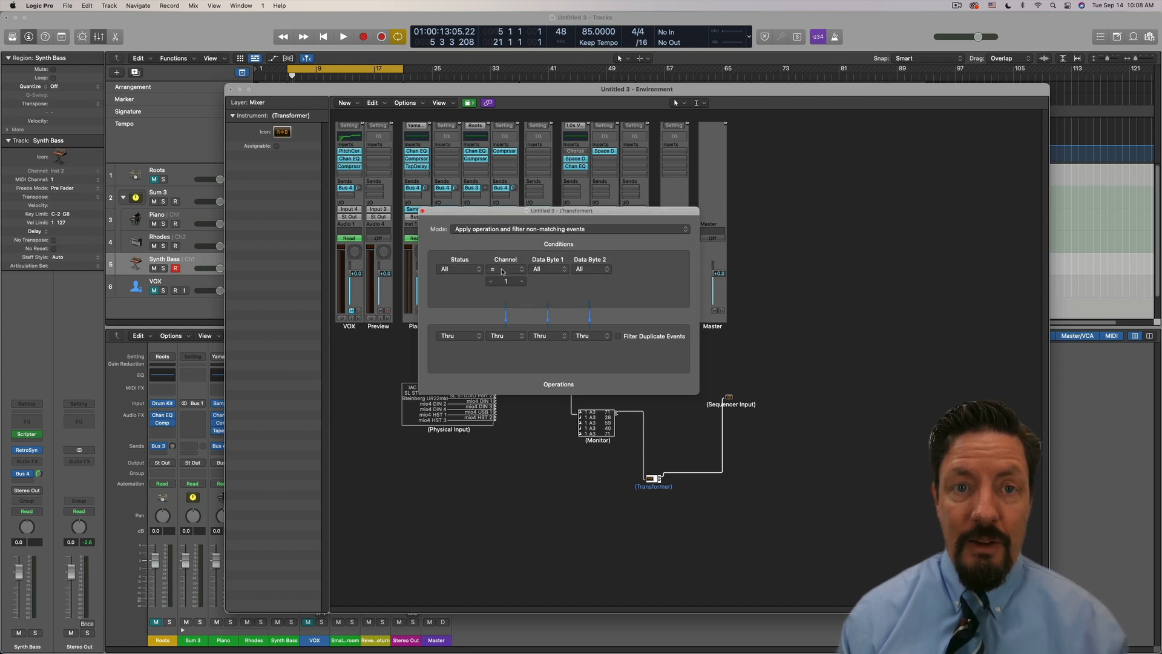
# Set the Transformer's Channel condition to = 2, and close the Transformer and Environment windows.
pyautogui.click(501, 270)
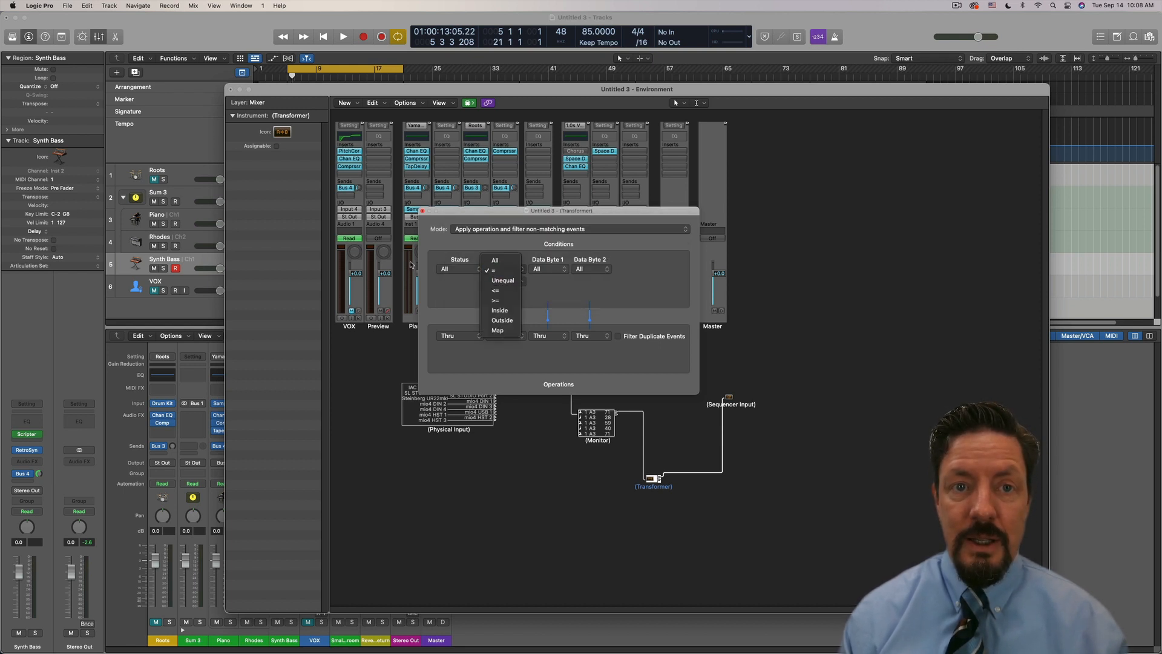
pyautogui.click(502, 273)
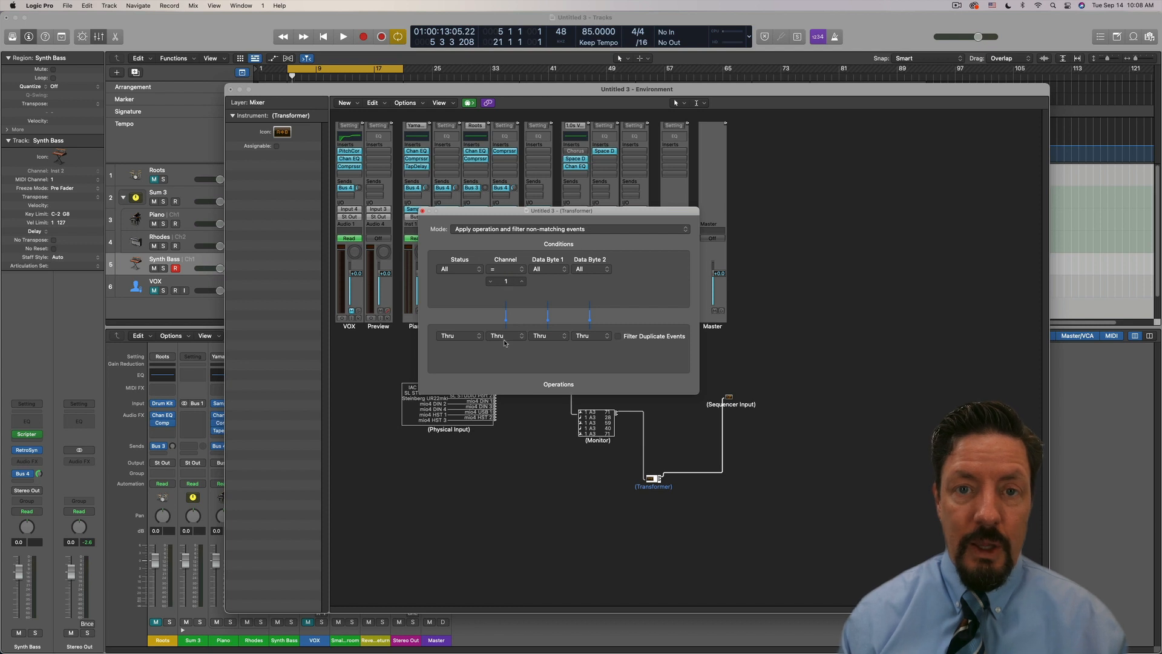
pyautogui.click(522, 281)
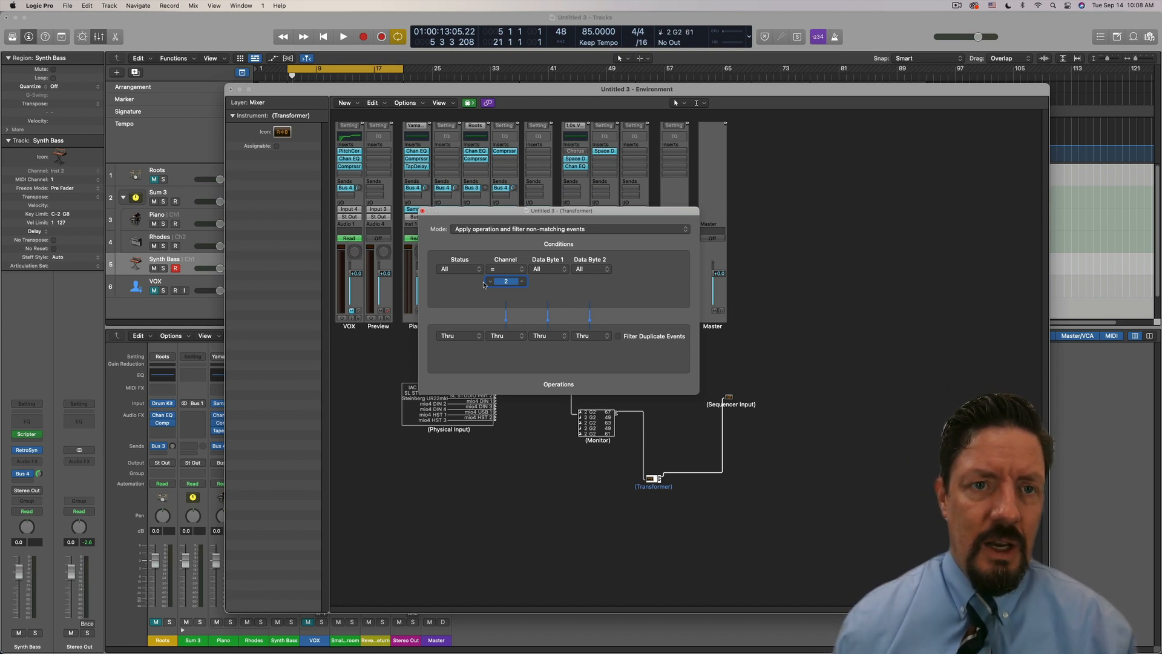
pyautogui.click(423, 211)
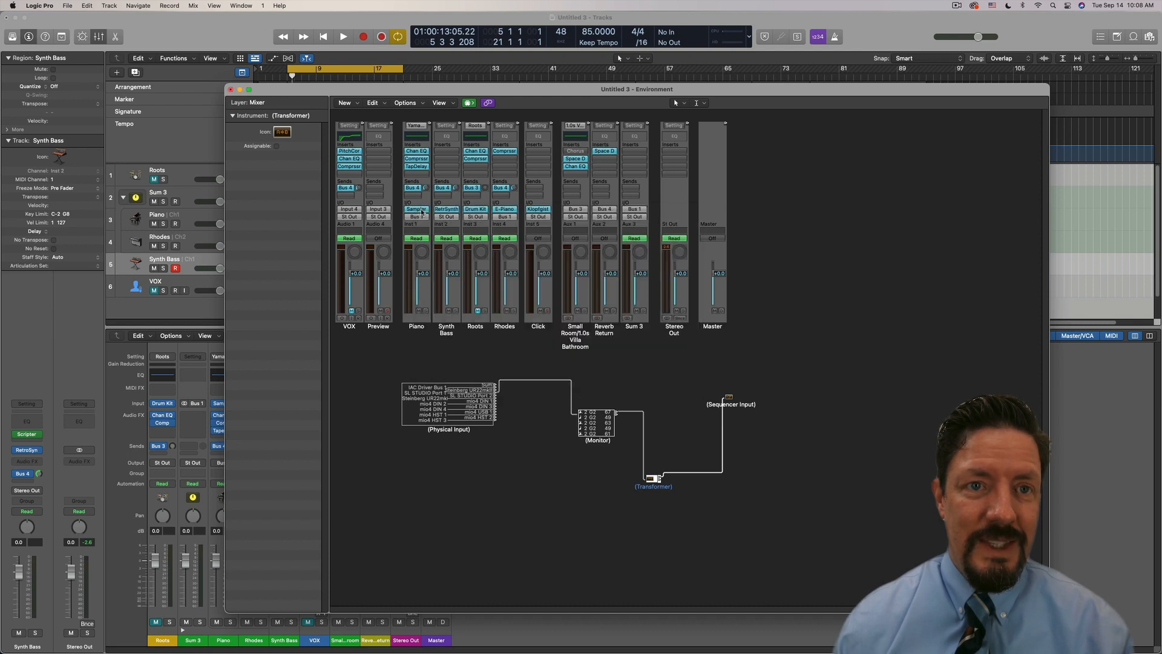
pyautogui.click(230, 89)
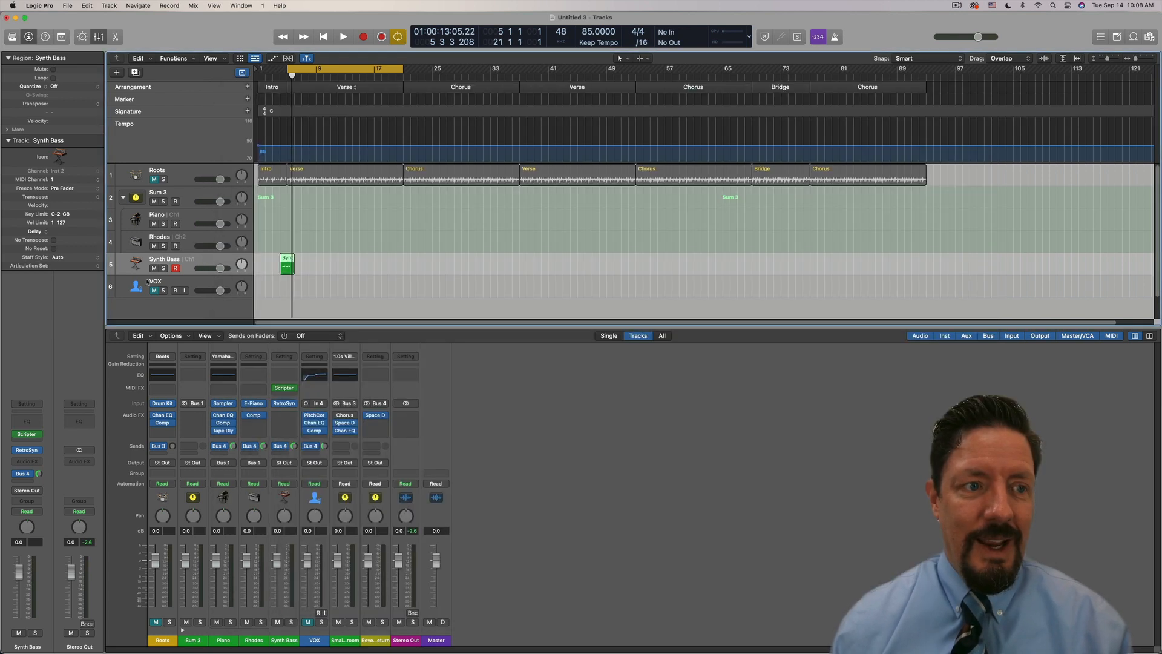
# Bypass the Scripter on Synth Bass, then reopen the Environment's Transformer and move its window clear of the objects.
pyautogui.click(12, 435)
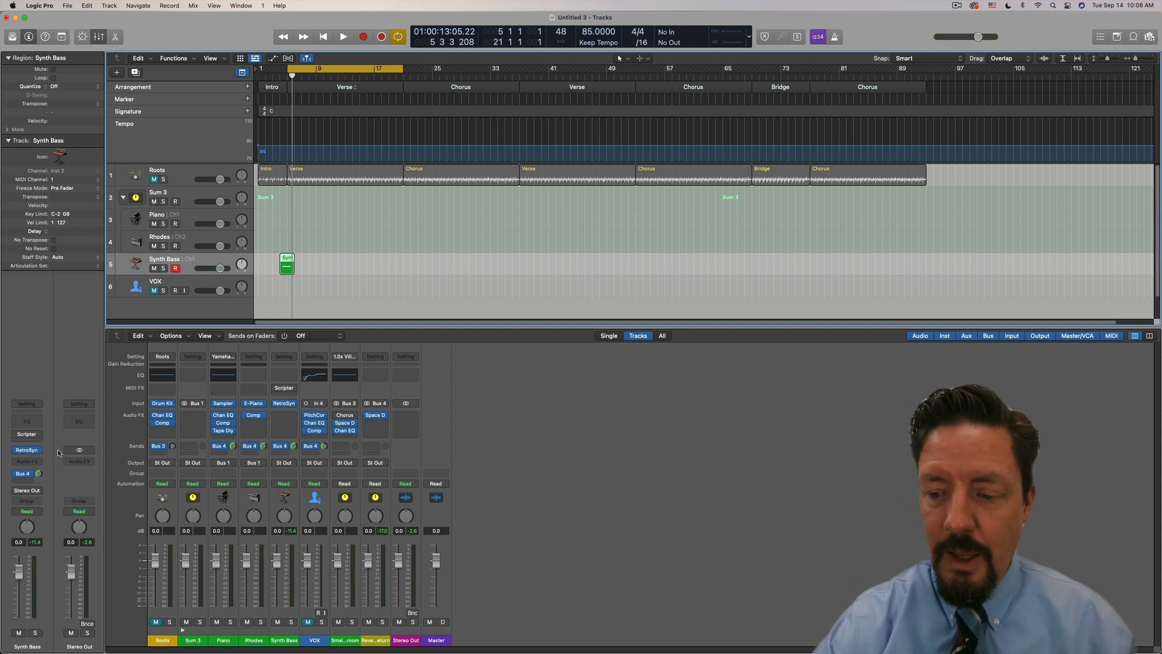
pyautogui.press('super+0')
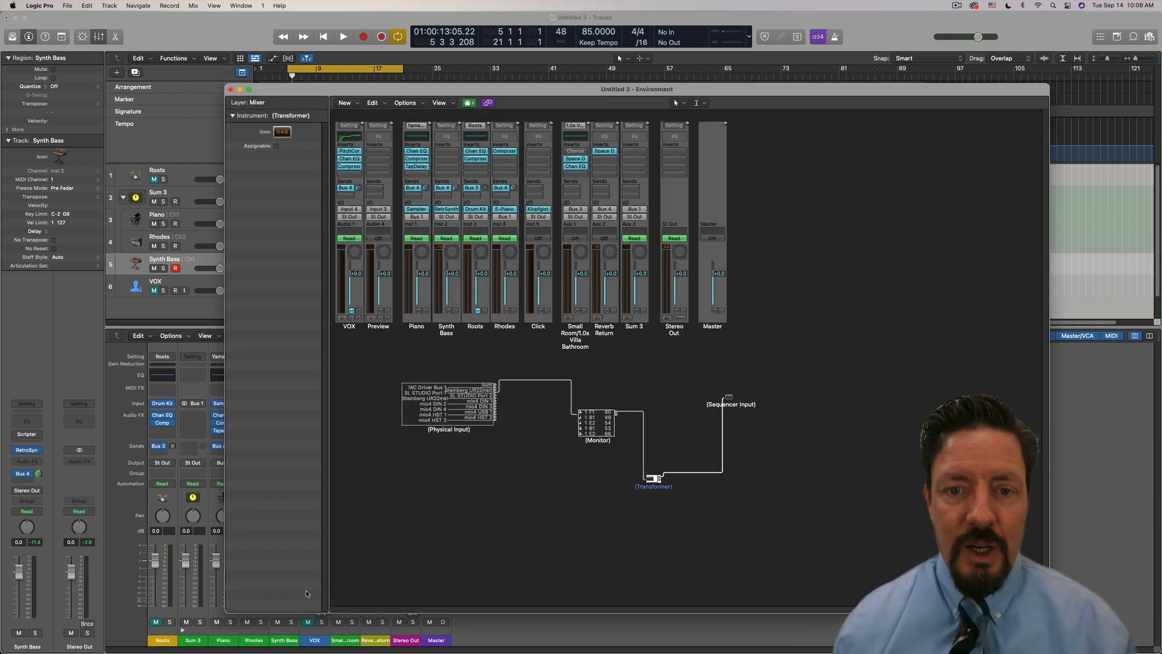
pyautogui.click(669, 481)
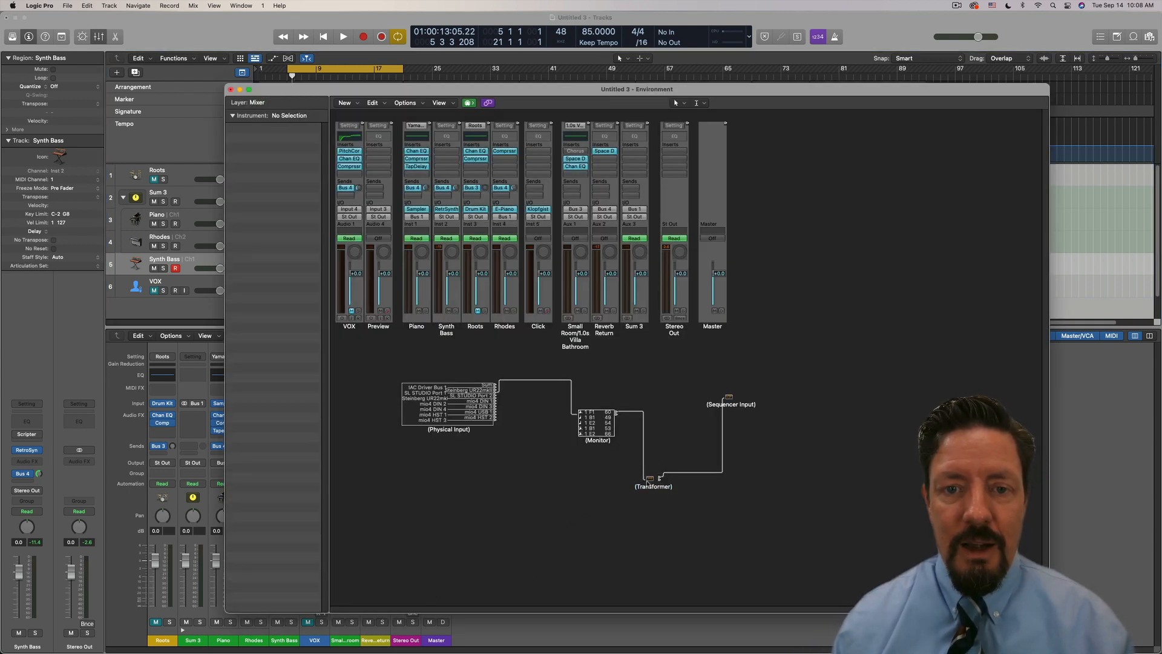
pyautogui.doubleClick(650, 479)
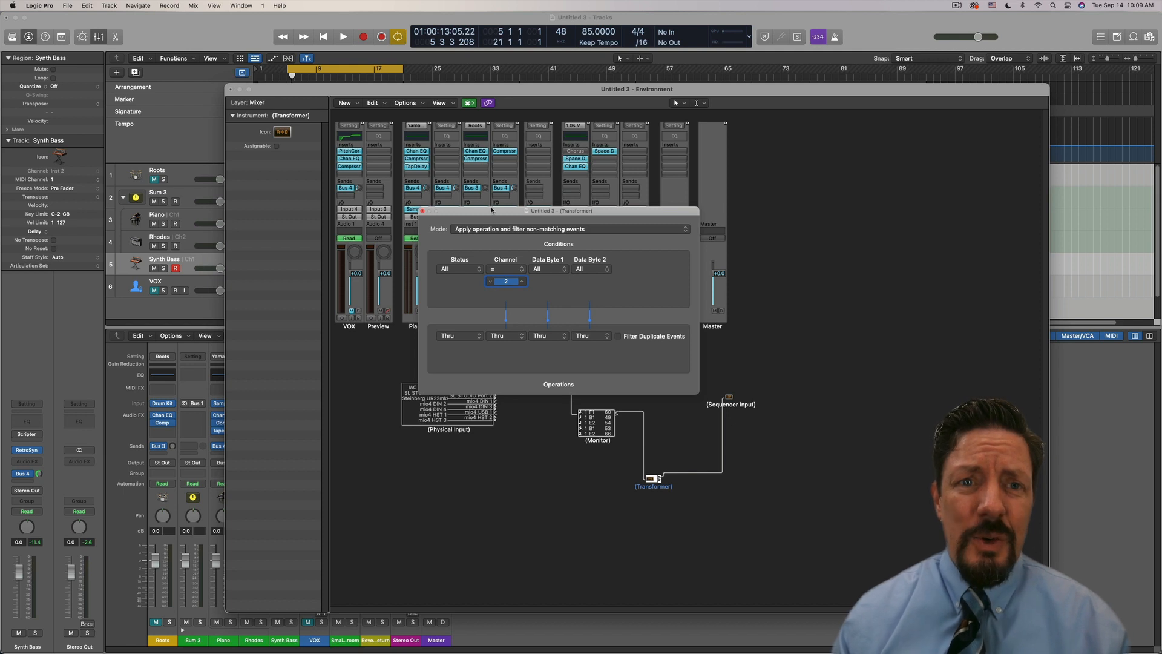
pyautogui.moveTo(492, 213); pyautogui.dragTo(813, 141)
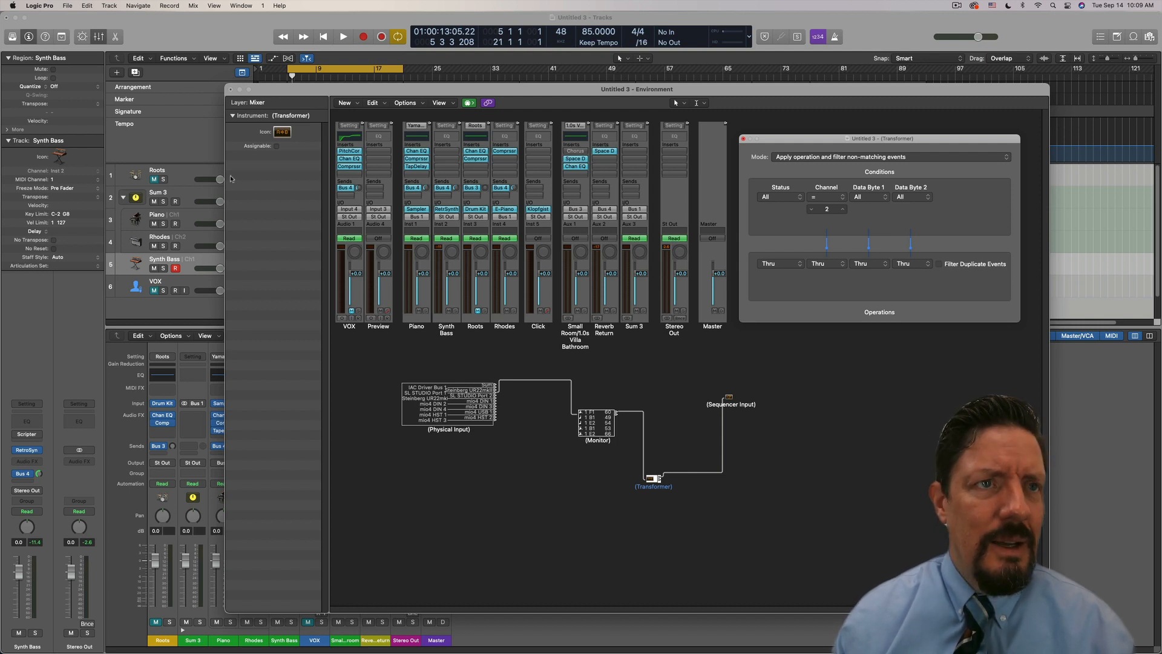
# Add a second Monitor object below the existing one, close the Transformer window, and cable another Physical Input port to the new Monitor.
pyautogui.click(342, 104)
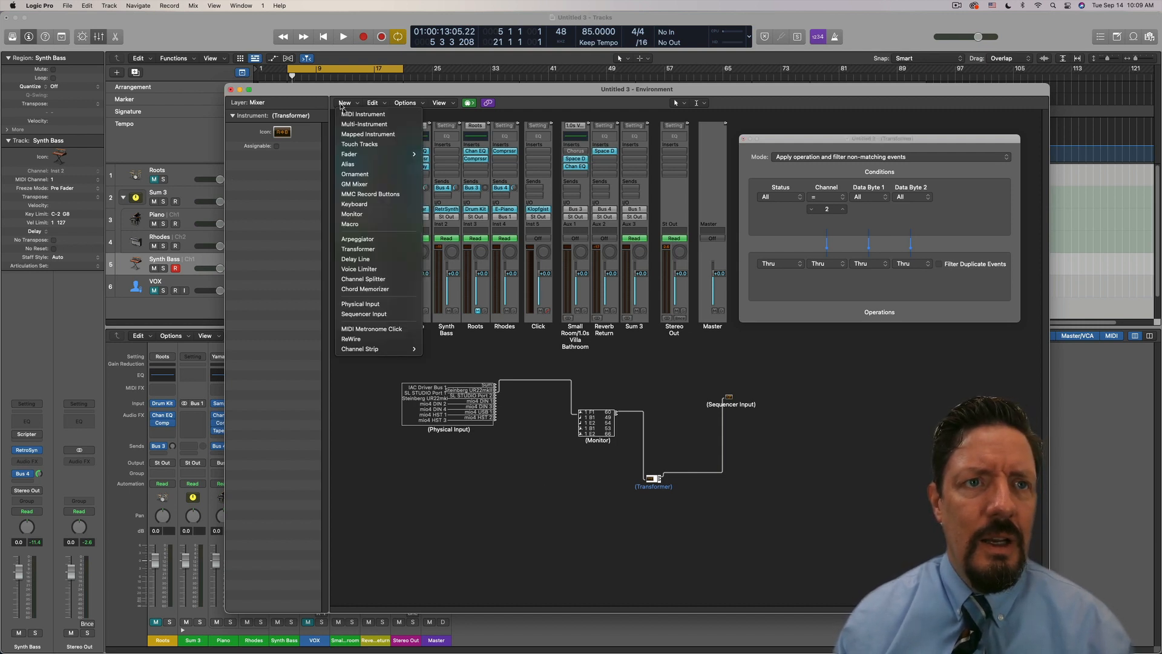
pyautogui.click(354, 214)
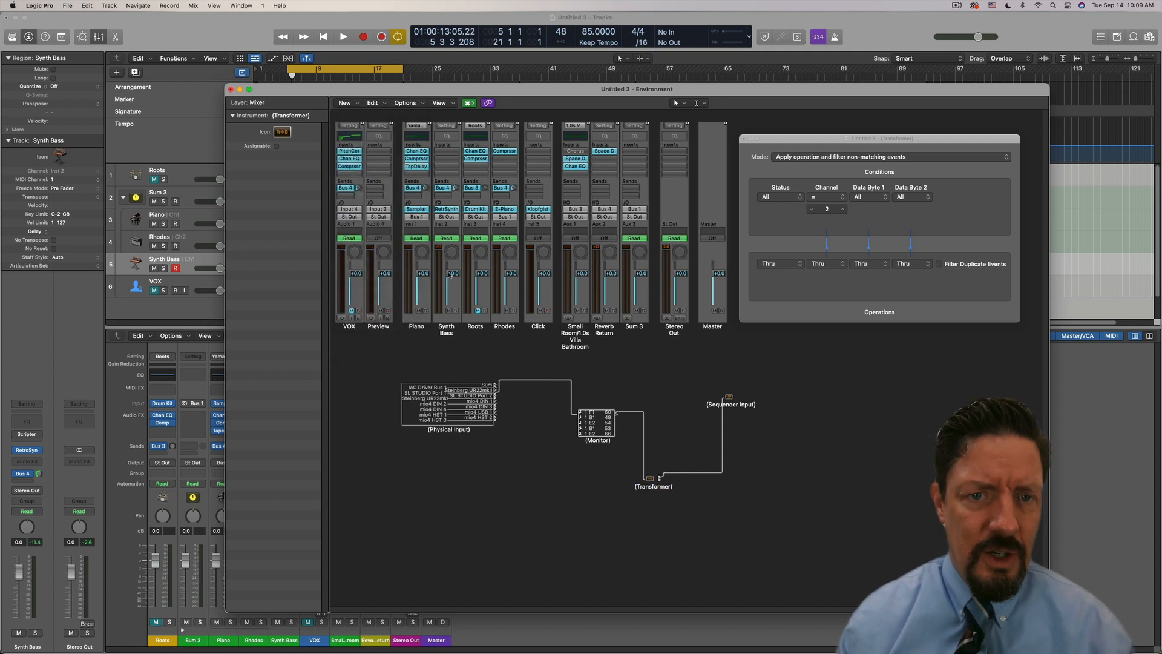
pyautogui.click(743, 139)
pyautogui.moveTo(767, 176); pyautogui.dragTo(578, 518)
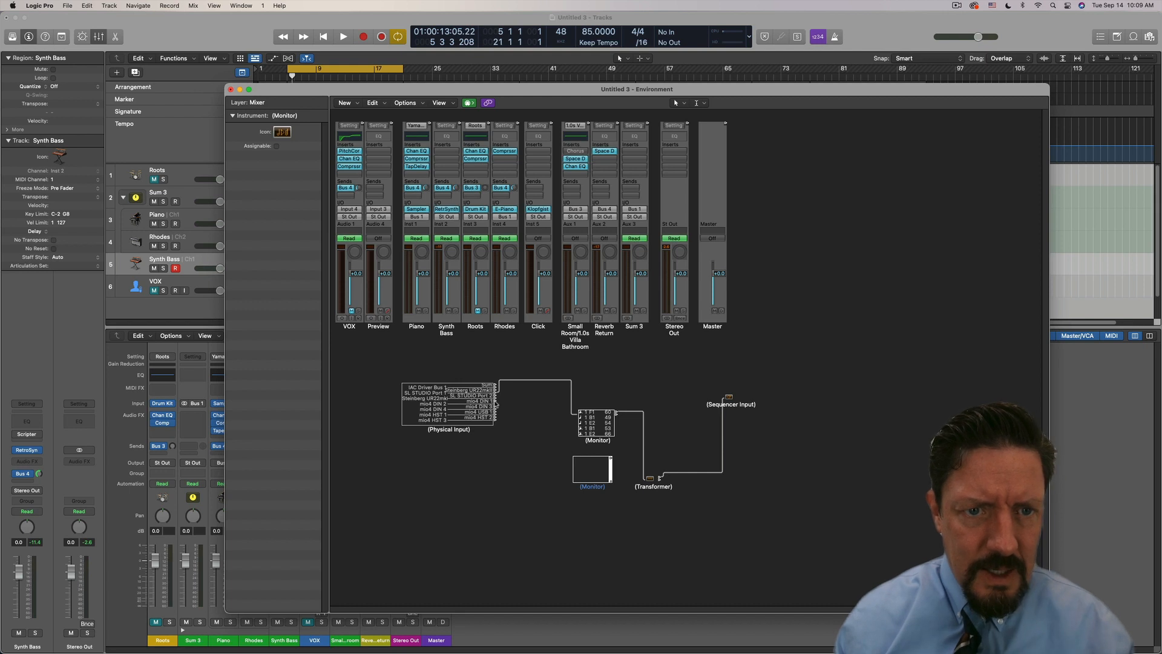
pyautogui.moveTo(493, 390); pyautogui.dragTo(575, 478)
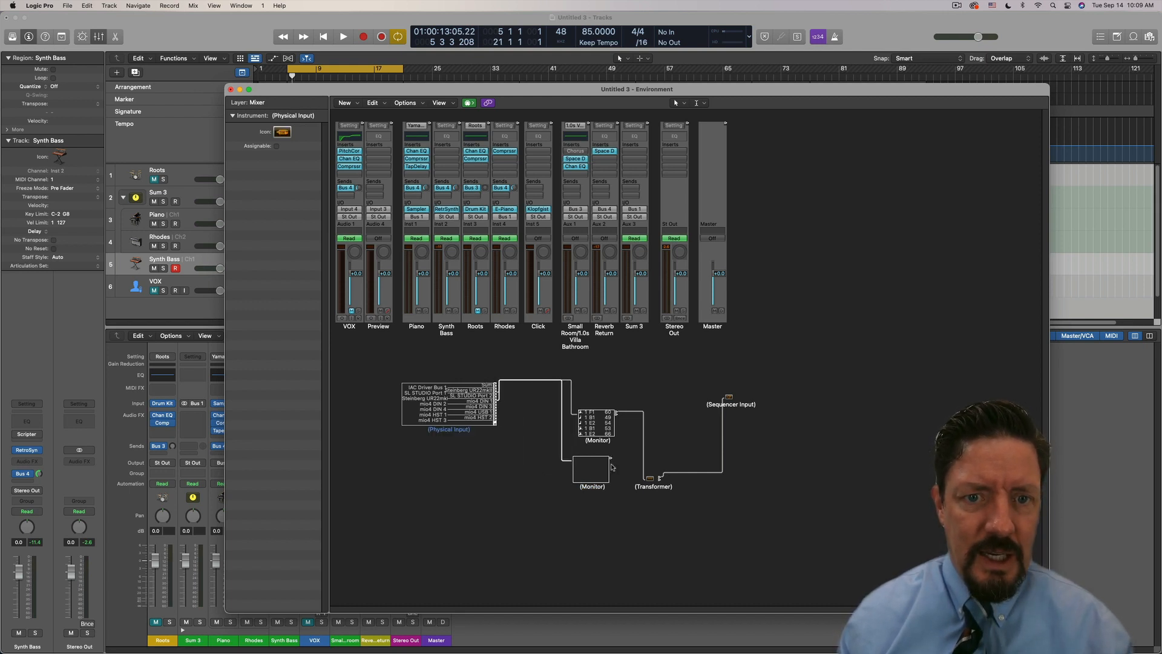
# Duplicate the Transformer by copy and paste, keeping the original, and place the copy below the lower Monitor.
pyautogui.click(650, 478)
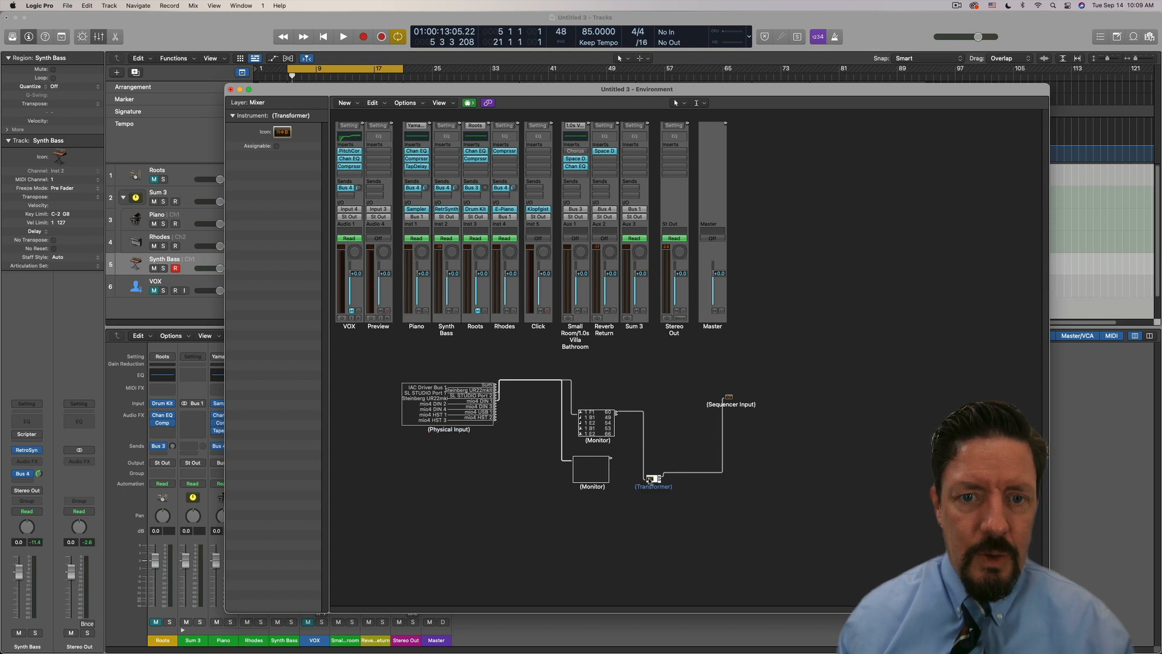
pyautogui.rightClick(649, 480)
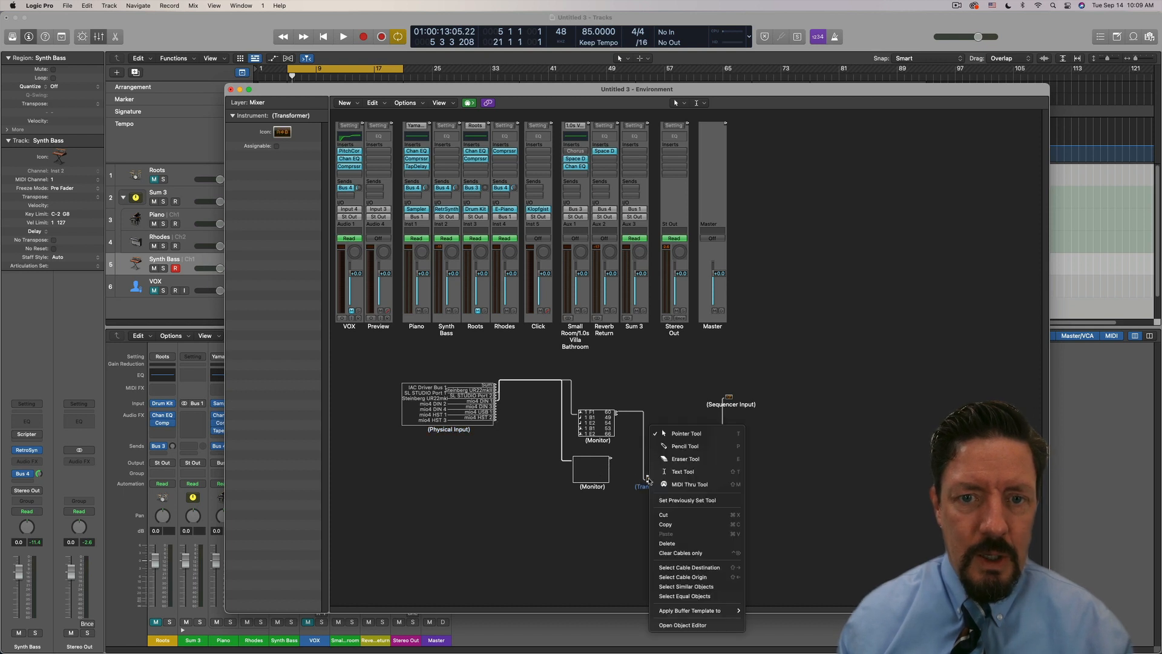
pyautogui.click(675, 524)
pyautogui.rightClick(641, 472)
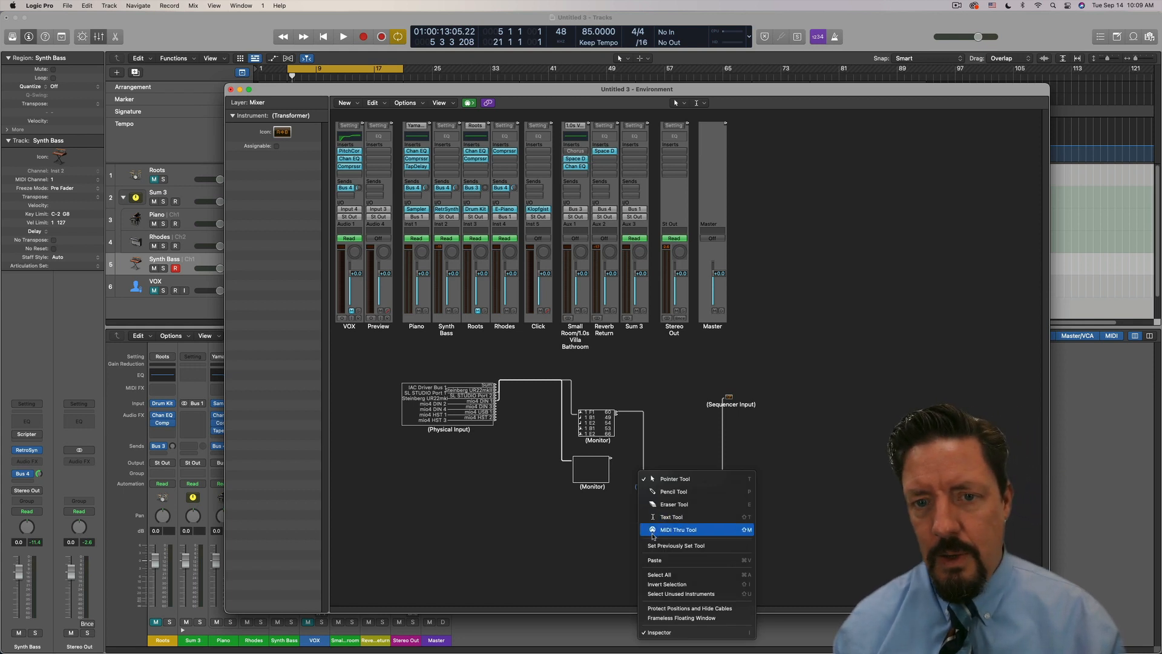
pyautogui.click(654, 560)
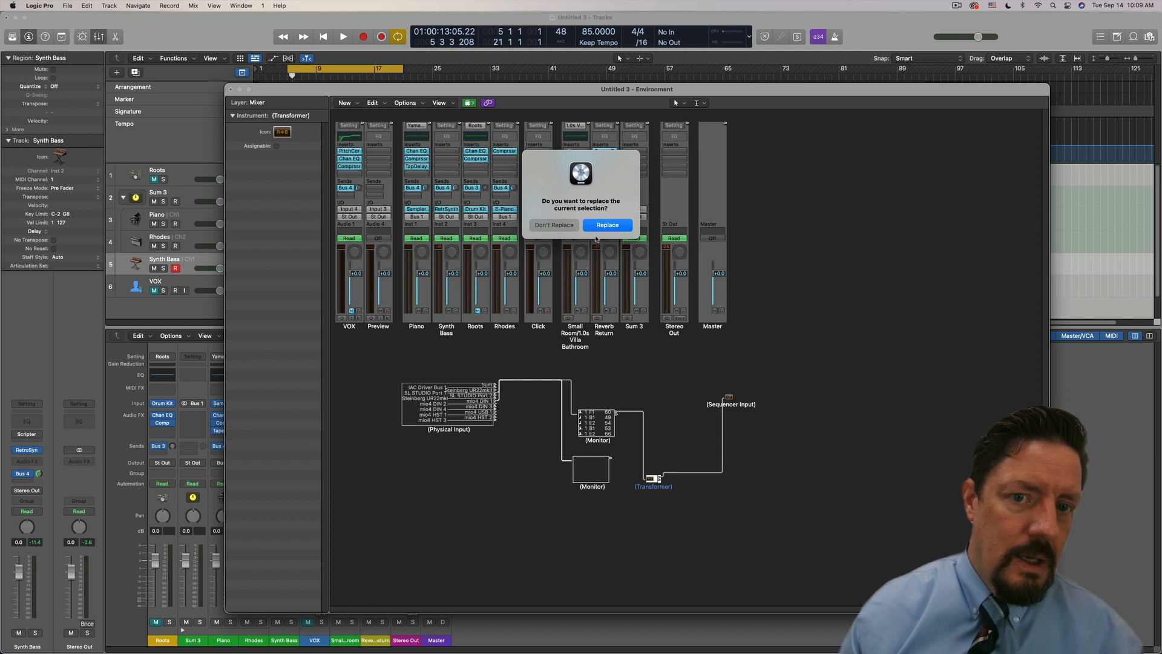
pyautogui.click(554, 225)
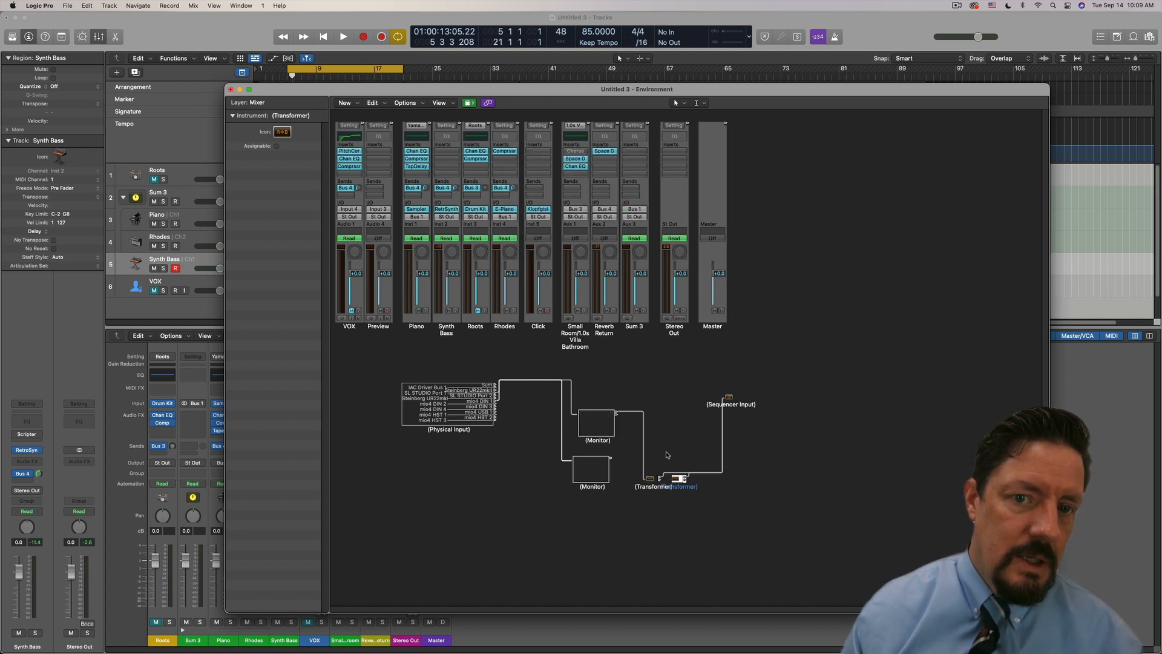
pyautogui.moveTo(680, 483); pyautogui.dragTo(633, 514)
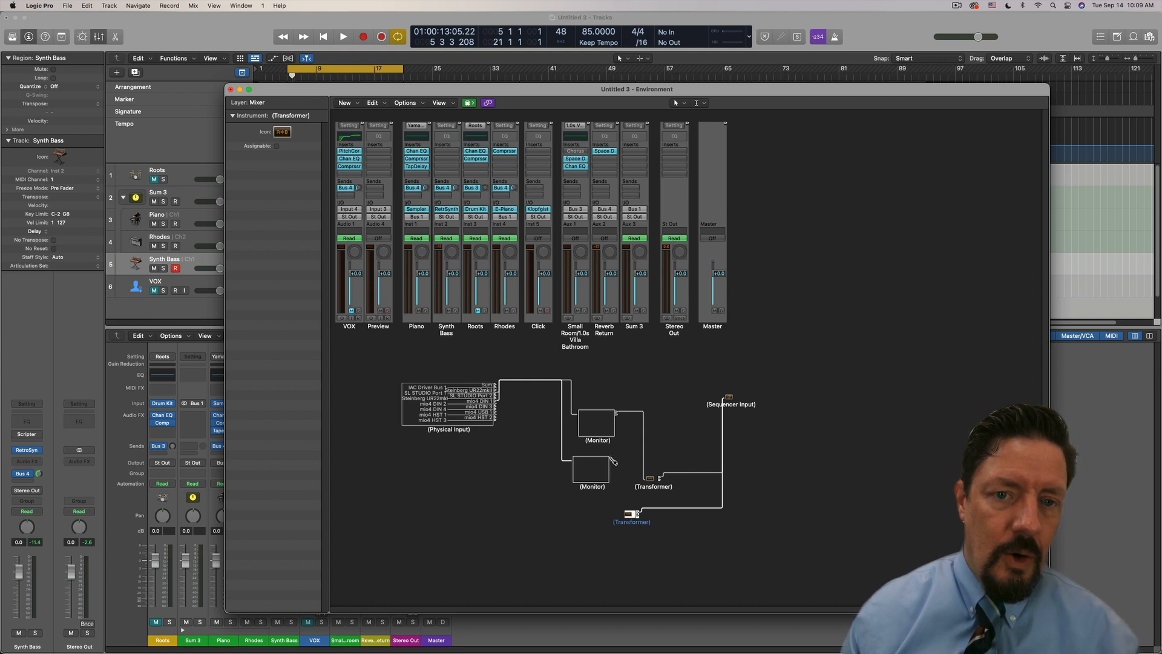
# Cable the lower Monitor to the copied Transformer, check the copy's Channel condition, and close its window.
pyautogui.moveTo(611, 459); pyautogui.dragTo(631, 530)
pyautogui.doubleClick(629, 514)
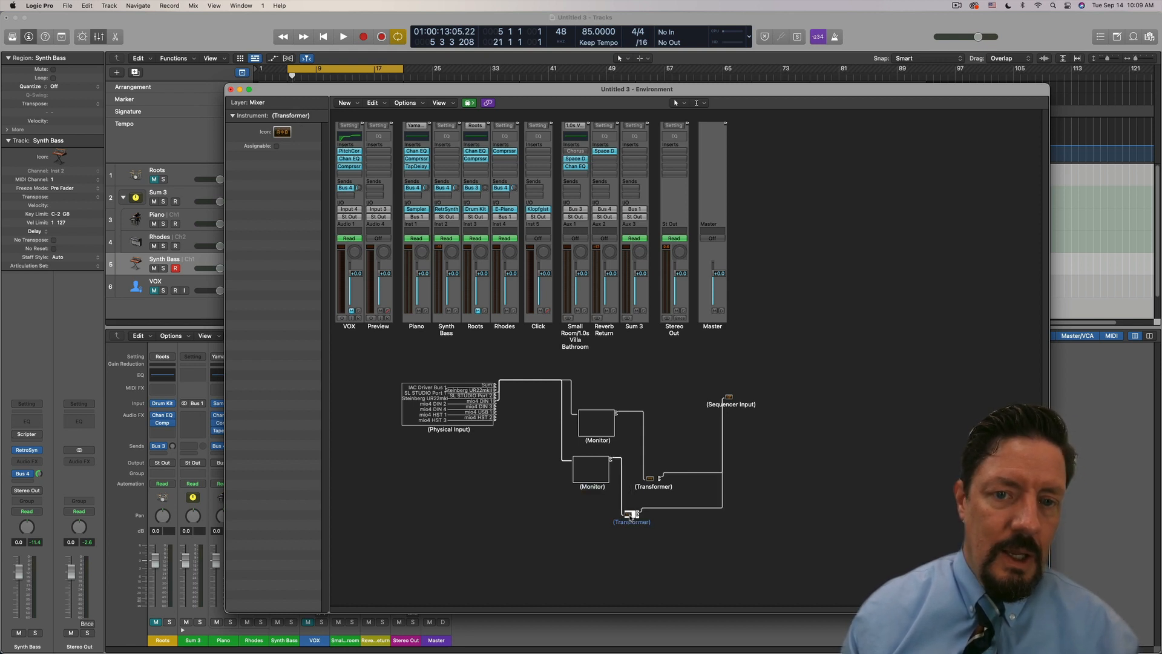
pyautogui.click(842, 208)
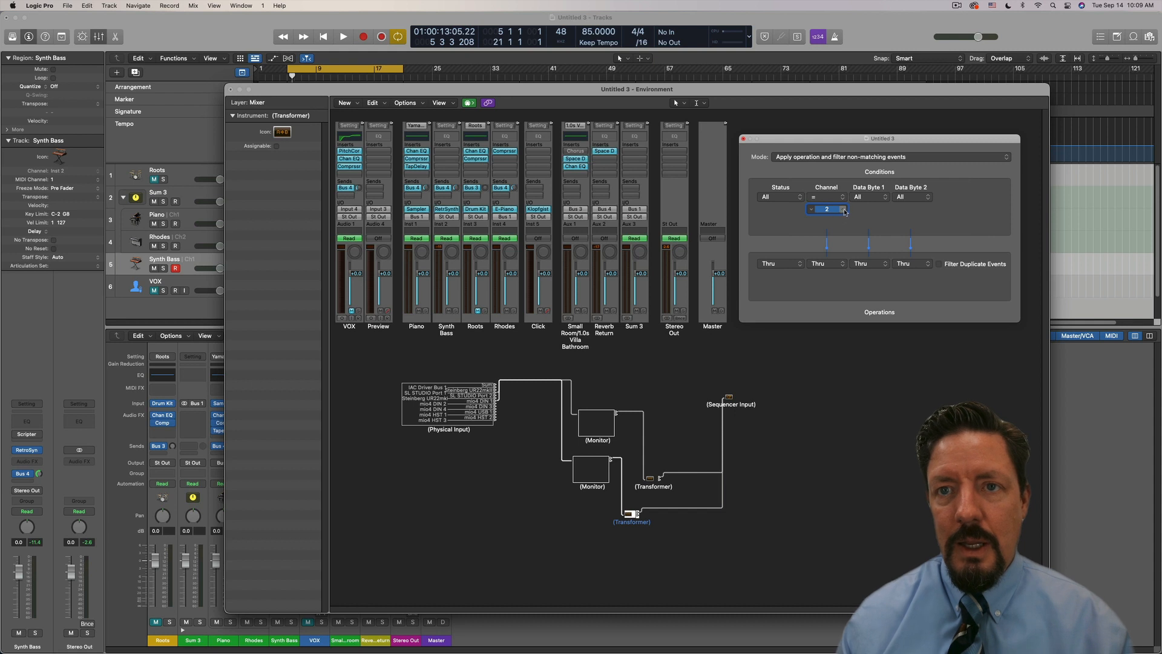
pyautogui.click(744, 139)
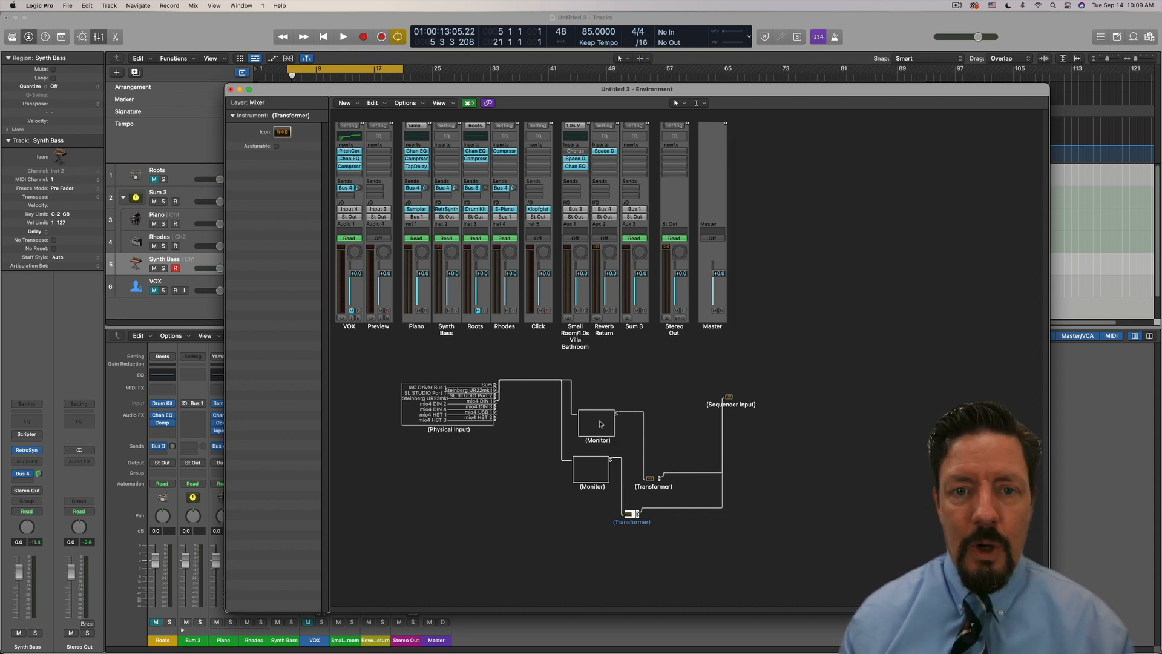
# Examine the mode and Channel condition of the original Transformer, and close its window.
pyautogui.click(650, 479)
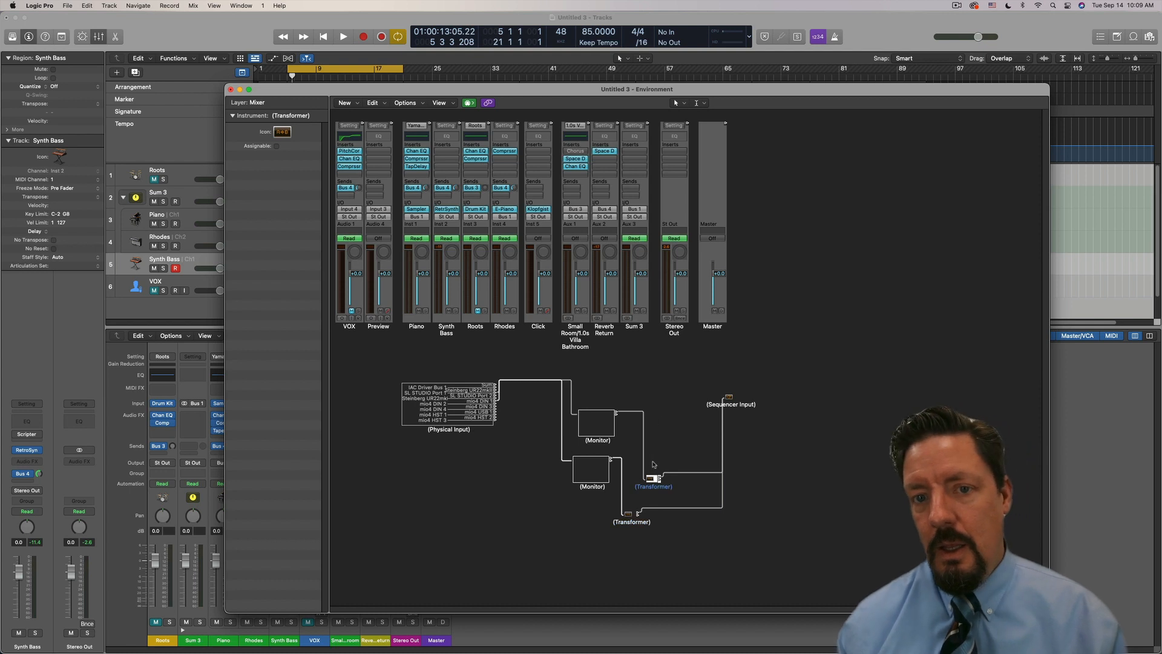
pyautogui.doubleClick(652, 479)
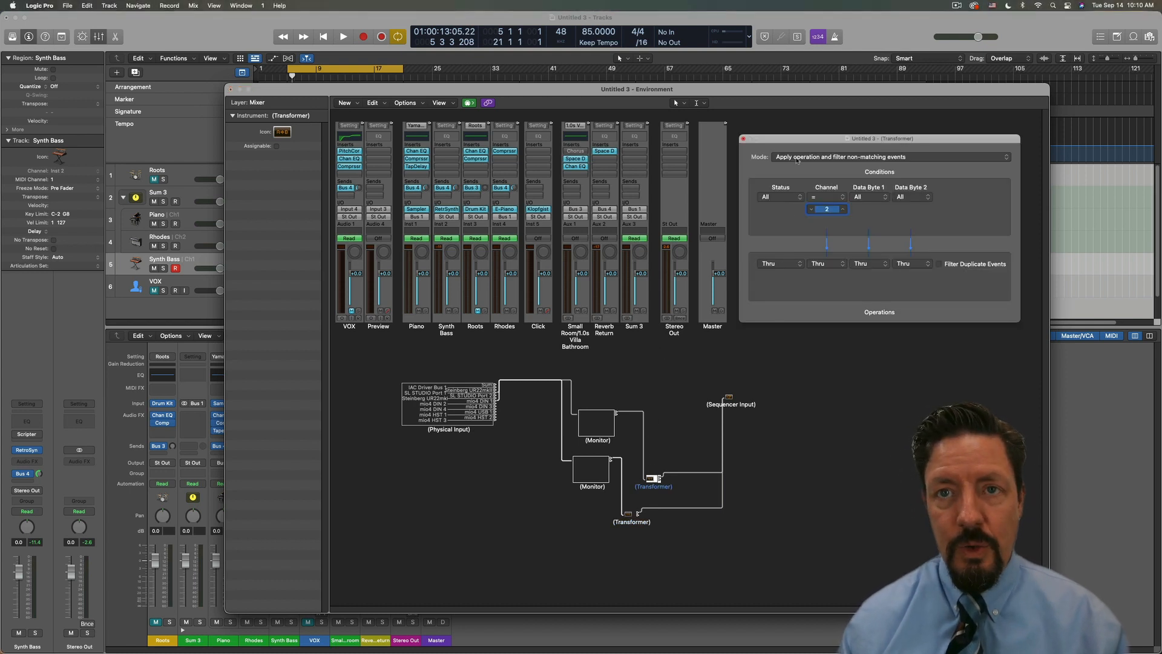
pyautogui.click(744, 140)
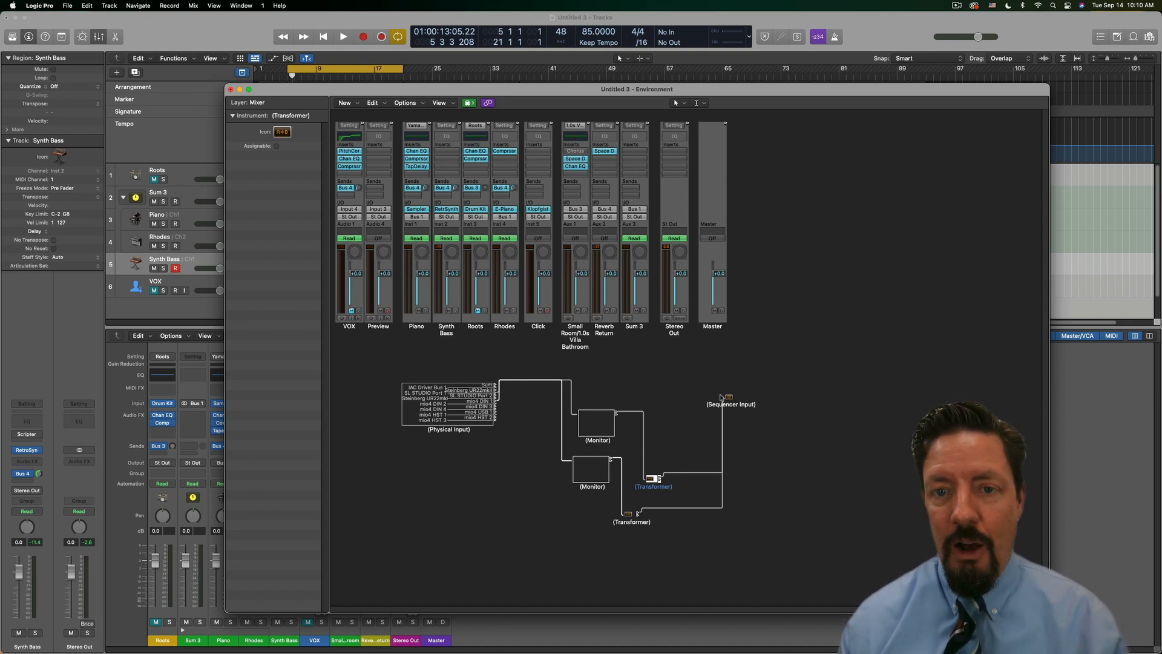
# Spread out the cabling by moving the Sequencer Input farther from the Transformers and the original Transformer up beside the Monitors.
pyautogui.moveTo(730, 408); pyautogui.dragTo(794, 411)
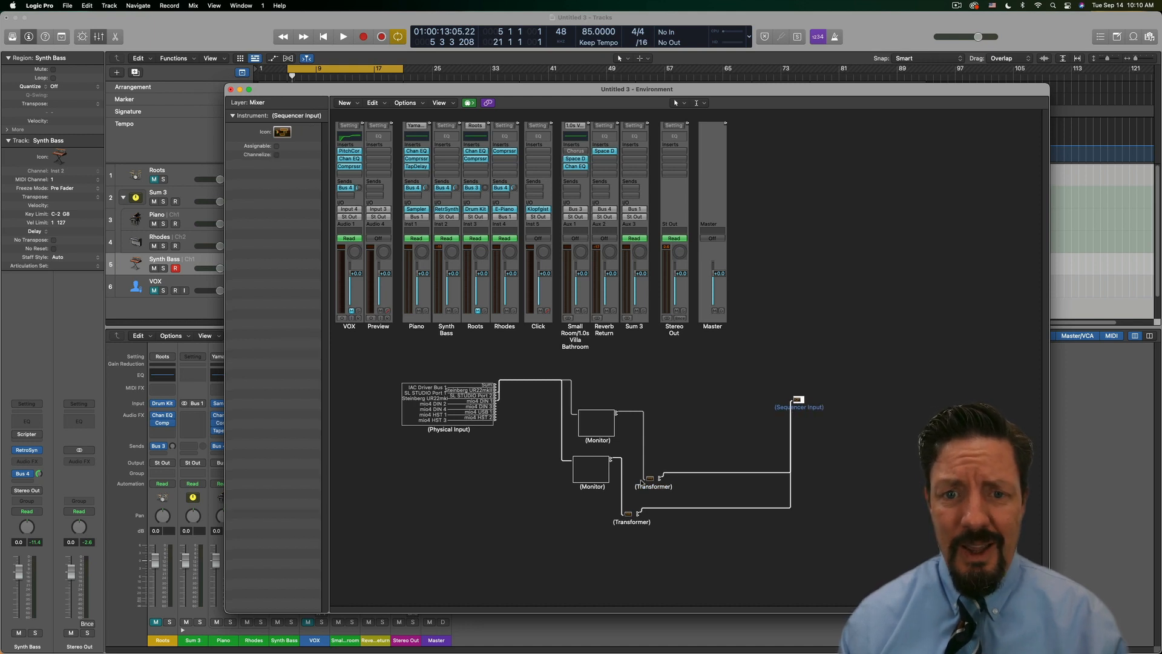
pyautogui.moveTo(660, 480); pyautogui.dragTo(669, 448)
pyautogui.click(683, 466)
pyautogui.click(673, 465)
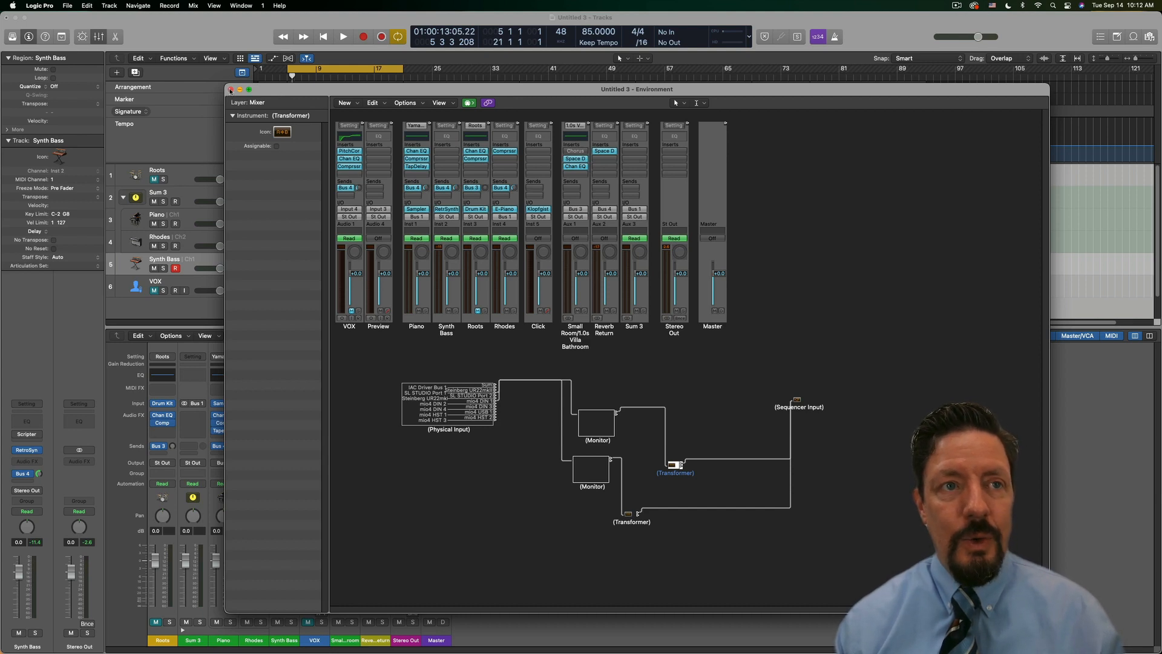
# Close the Environment window and select the Synth Bass track in the Tracks area.
pyautogui.click(231, 90)
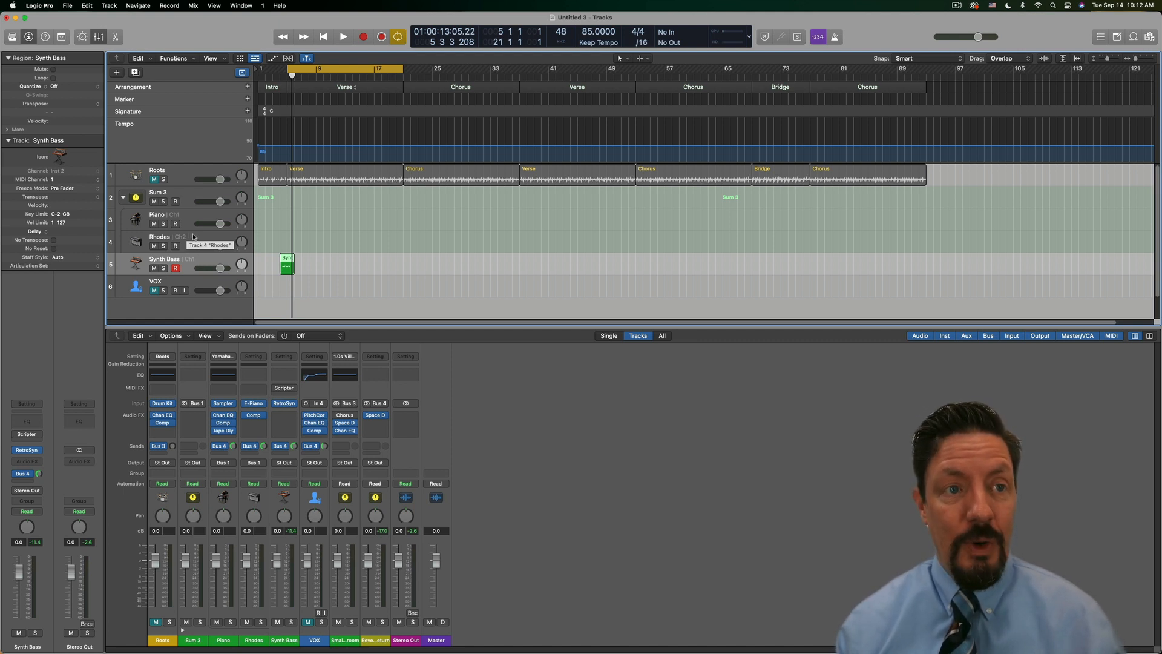
pyautogui.click(190, 236)
pyautogui.click(195, 260)
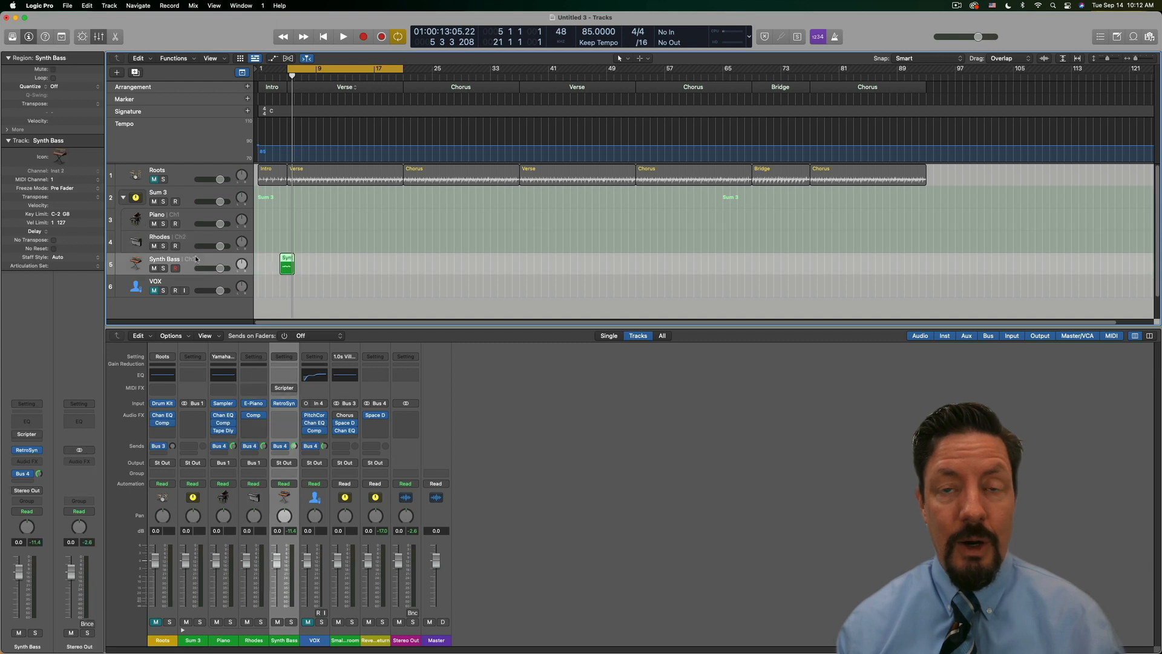